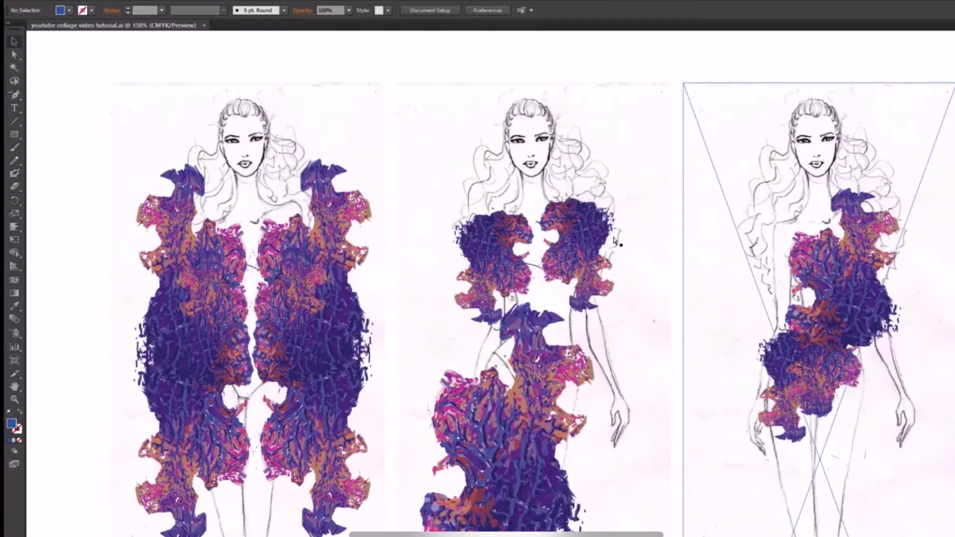
Move a texture piece of the first figure's mirrored coat outward past the coat's left edge.
key(ctrl+minus)
key(ctrl+minus)
key(ctrl+minus)
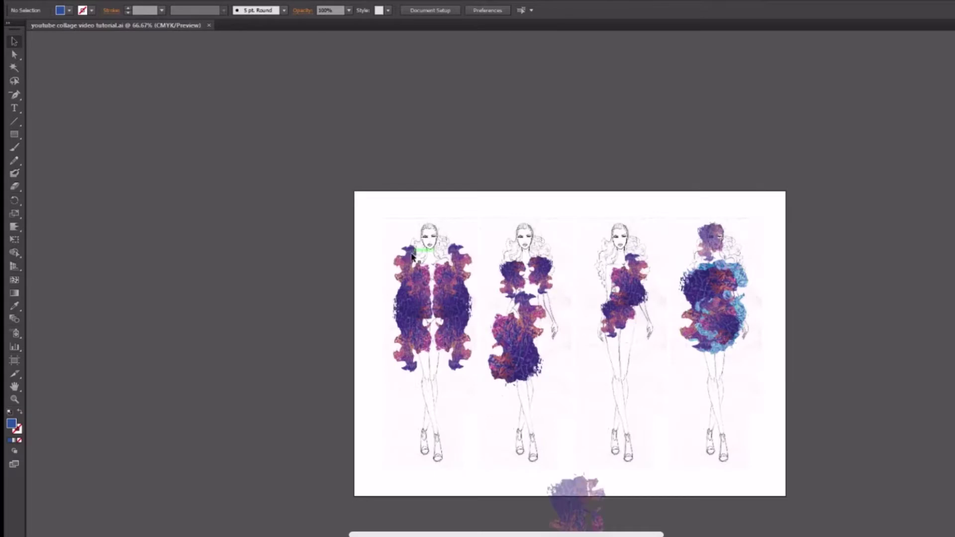
key(ctrl+plus)
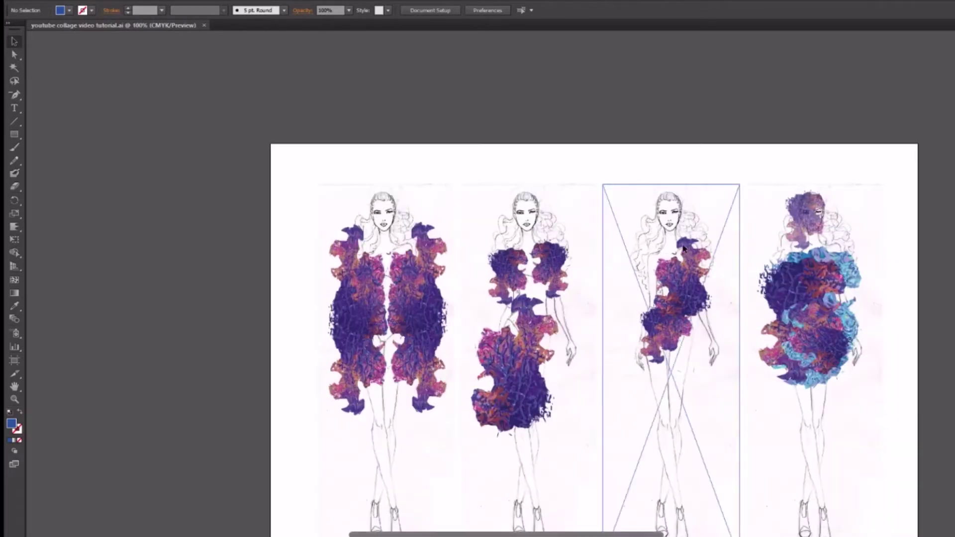
scroll(680, 251, down, 3)
scroll(672, 268, down, 5)
scroll(652, 310, up, 4)
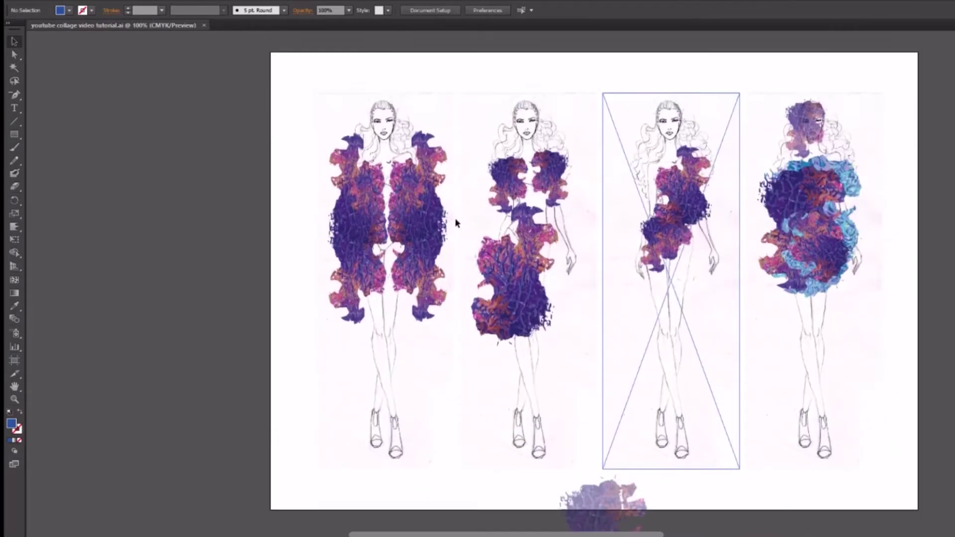
drag(375, 222, 367, 231)
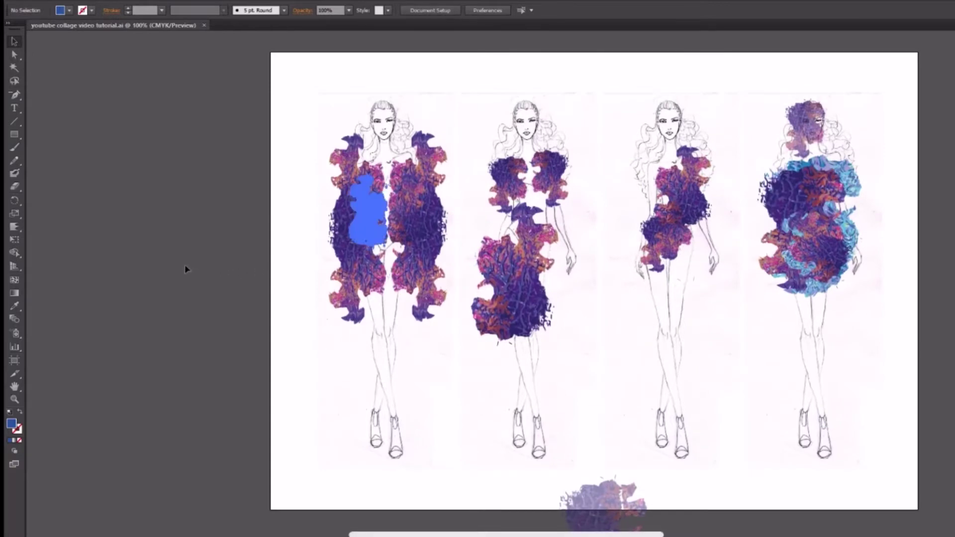
drag(185, 266, 369, 203)
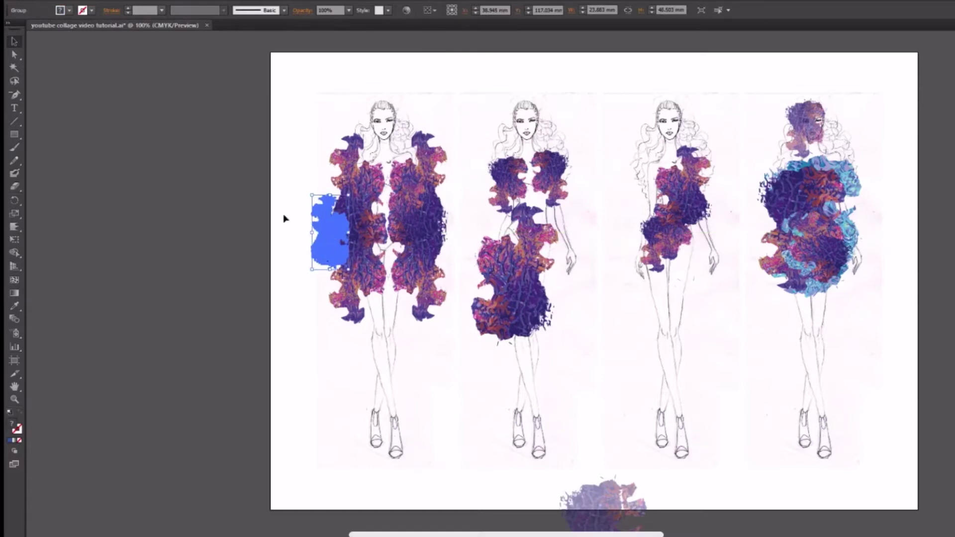
drag(248, 214, 255, 204)
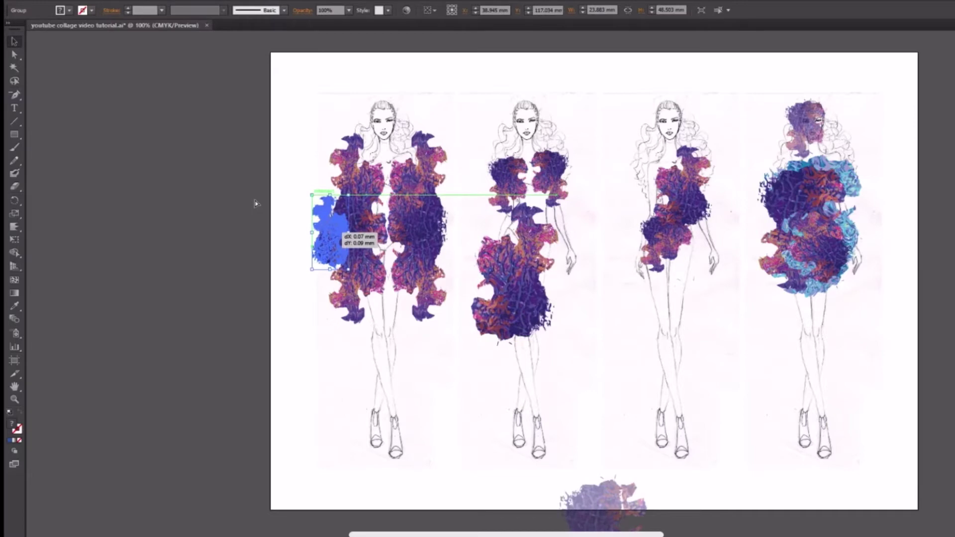
drag(255, 204, 255, 203)
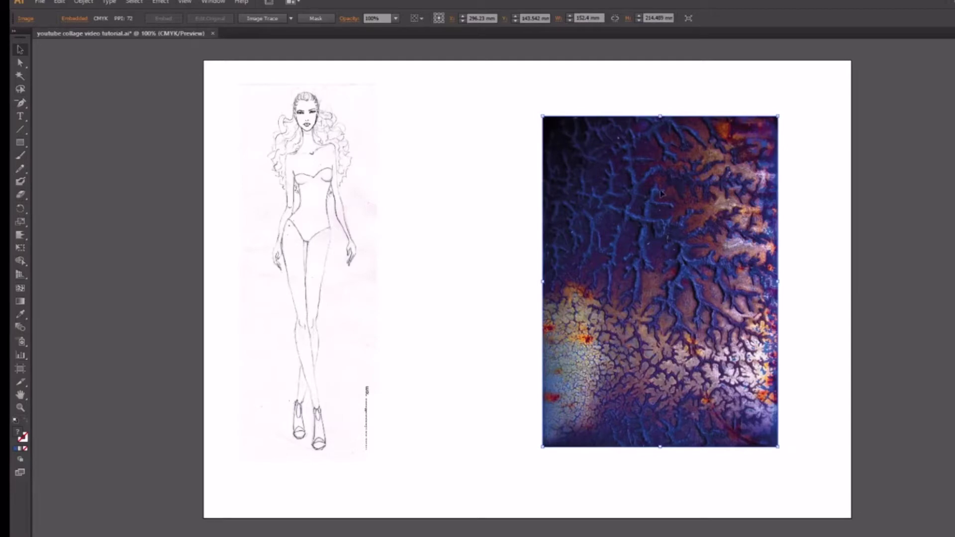
Move the texture photo off the artboard's right side and shift the figure sketch slightly down and left.
mouse_move(616, 265)
mouse_down()
mouse_move(916, 202)
mouse_move(937, 240)
mouse_up()
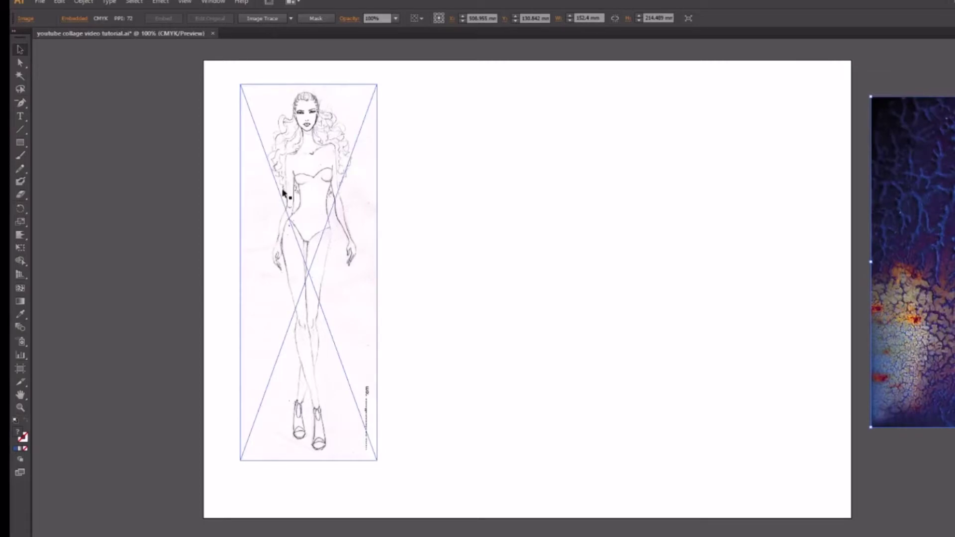
drag(324, 260, 319, 264)
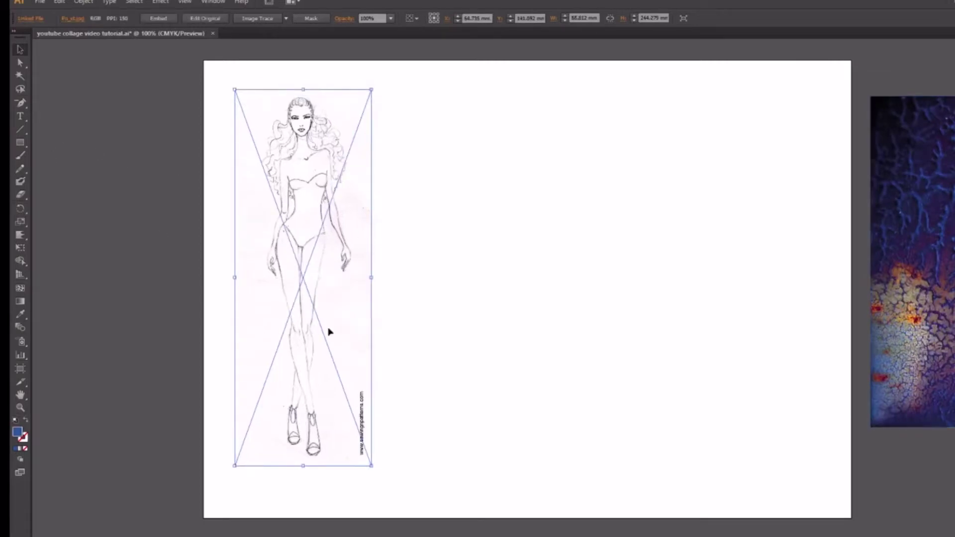
Cover the web address beside the figure's feet with a white rectangle about 13 by 50 mm and delete the stray duplicate rectangle.
click(19, 144)
drag(372, 385, 351, 462)
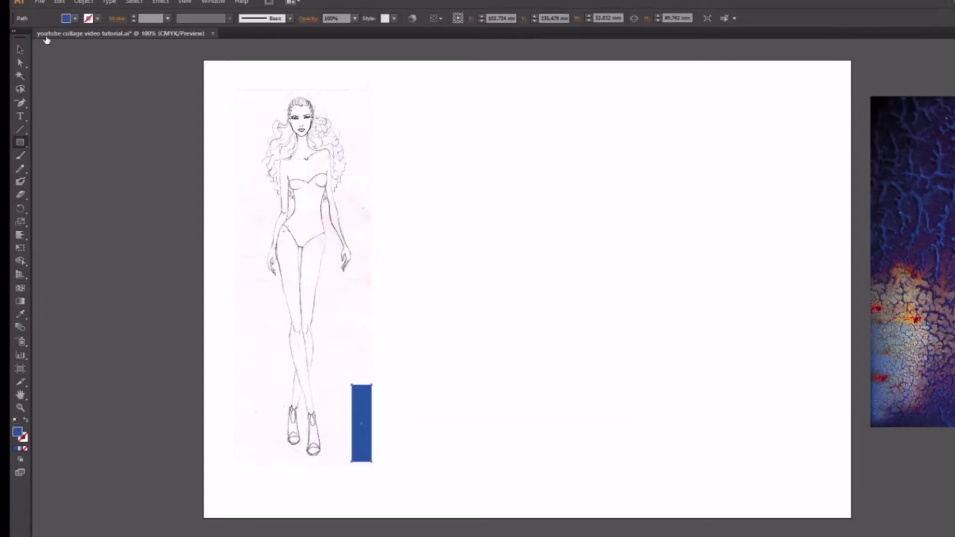
click(31, 41)
key(v)
click(265, 230)
drag(437, 464, 308, 383)
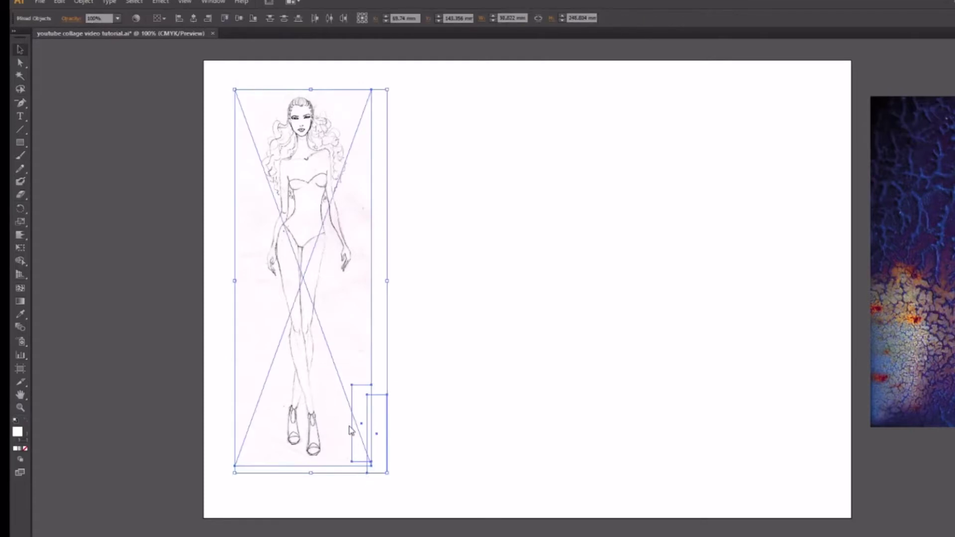
click(388, 420)
key(Delete)
Copy the figure sketch together with its white rectangle and paste three copies in an evenly spaced row across the artboard.
drag(416, 354, 248, 359)
drag(457, 374, 308, 454)
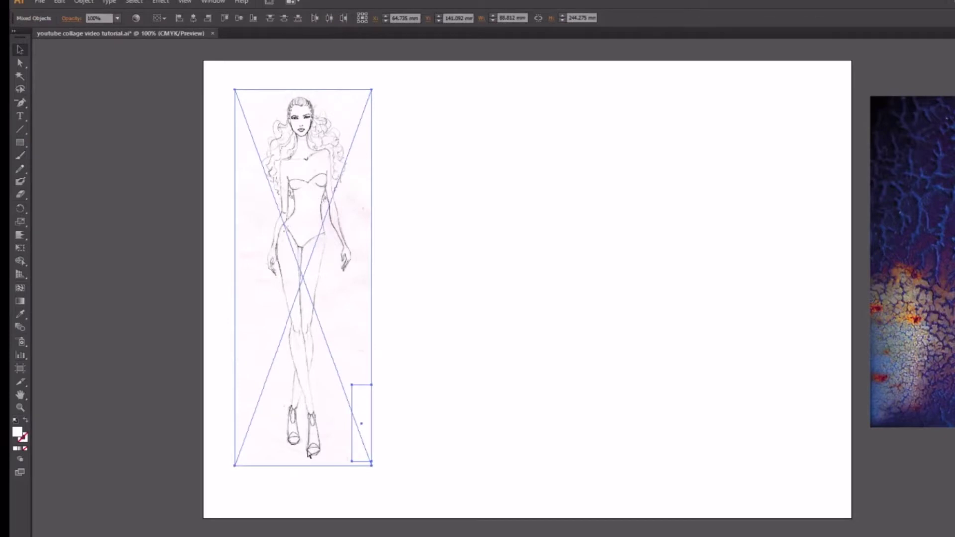
key(ctrl+c)
key(ctrl+v)
mouse_move(528, 351)
mouse_down()
mouse_move(444, 328)
mouse_move(456, 338)
mouse_up()
mouse_move(553, 319)
mouse_down()
mouse_move(554, 308)
mouse_move(633, 295)
mouse_up()
key(ctrl+v)
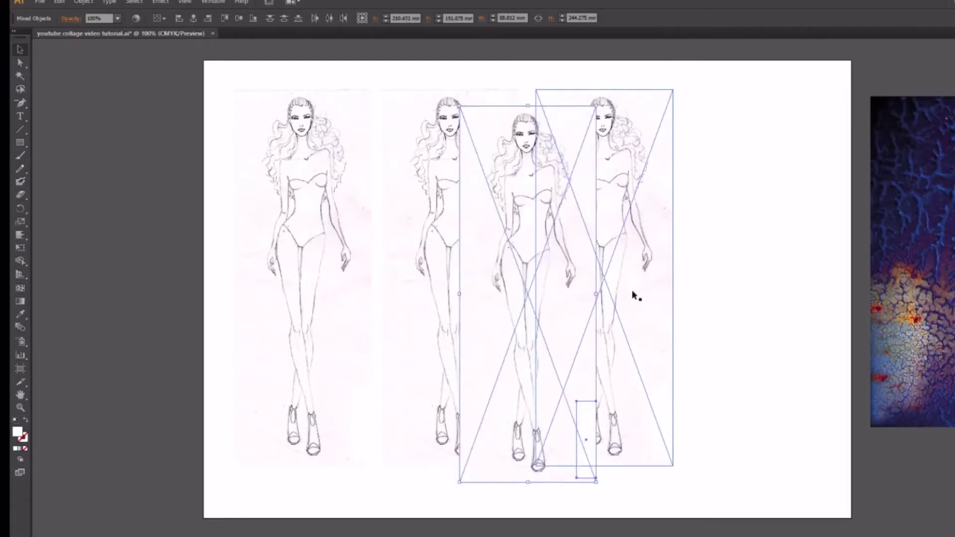
mouse_move(497, 294)
mouse_down()
mouse_move(755, 266)
mouse_move(728, 273)
mouse_up()
click(847, 372)
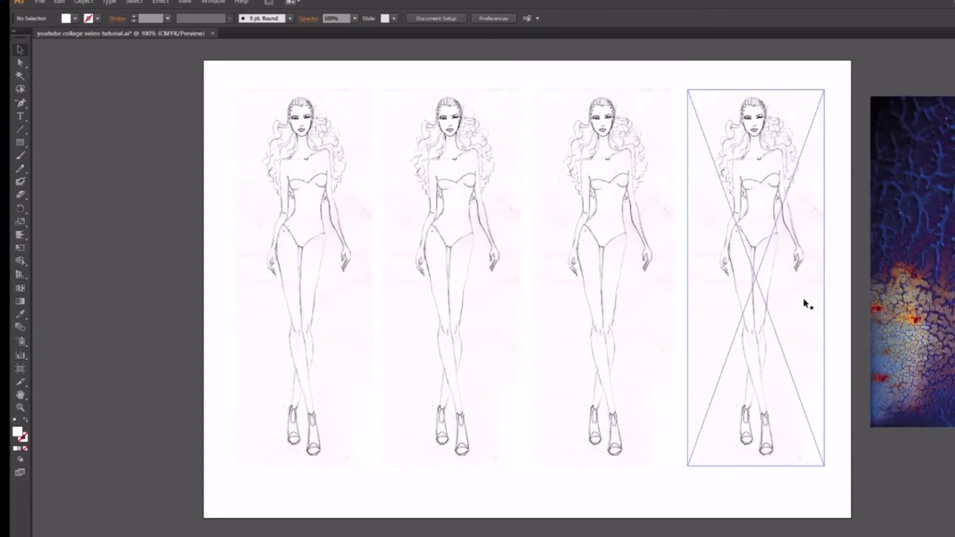
Bring the texture photo to the front and place it over the first two figures.
mouse_move(748, 263)
mouse_down()
mouse_move(612, 335)
mouse_move(99, 263)
mouse_move(551, 288)
mouse_up()
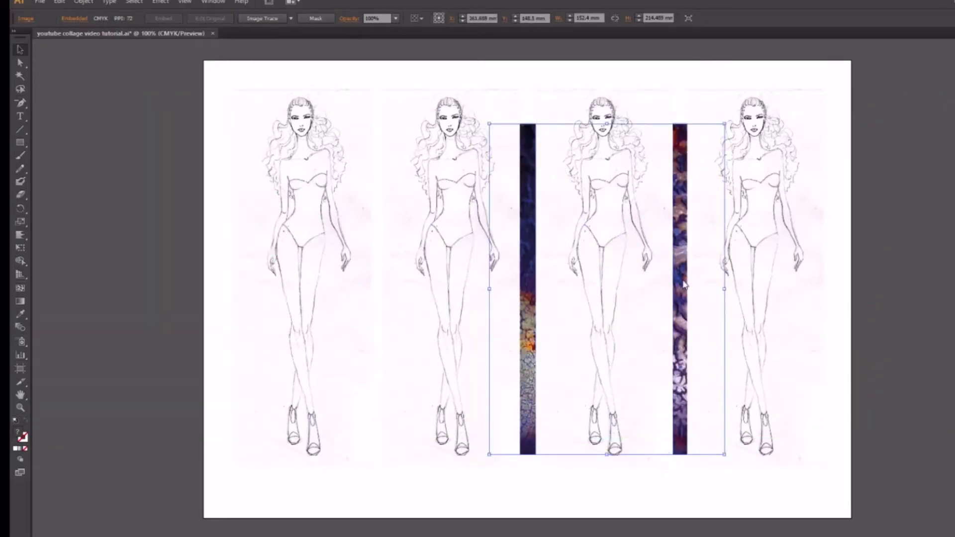
key(ctrl+shift+bracketright)
mouse_move(653, 309)
mouse_down()
mouse_move(511, 334)
mouse_move(504, 291)
mouse_move(429, 278)
mouse_up()
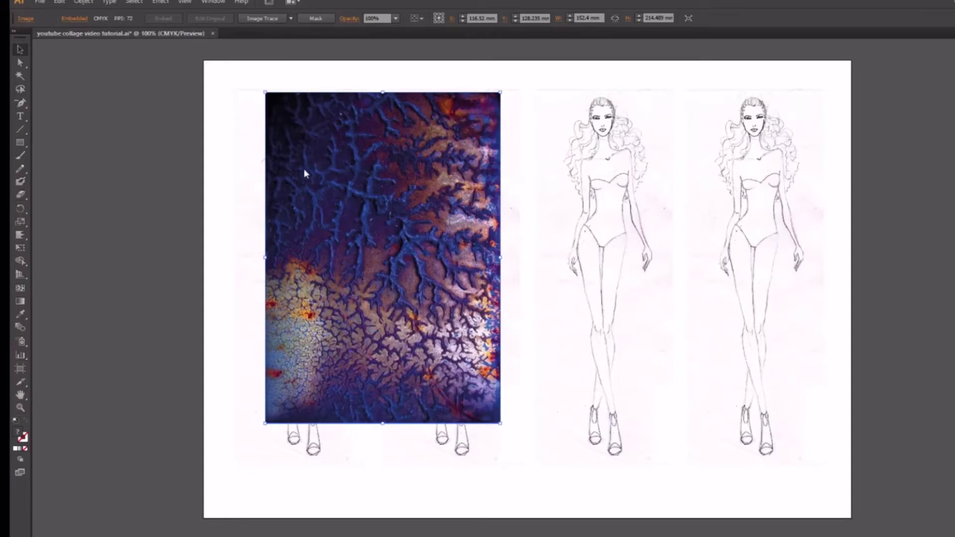
Convert the texture photo with a colour Image Trace and align the traced image with the first sketch's left edge.
click(328, 108)
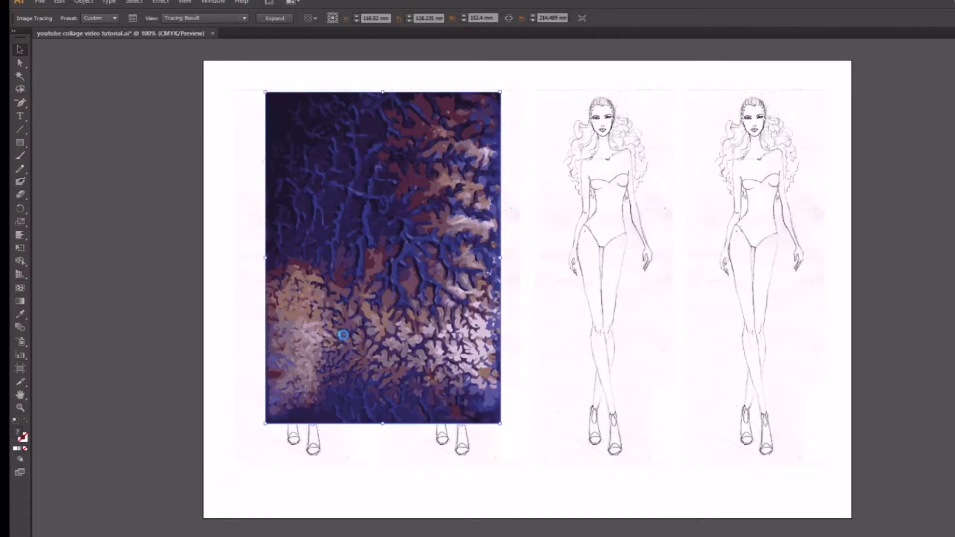
key(Delete)
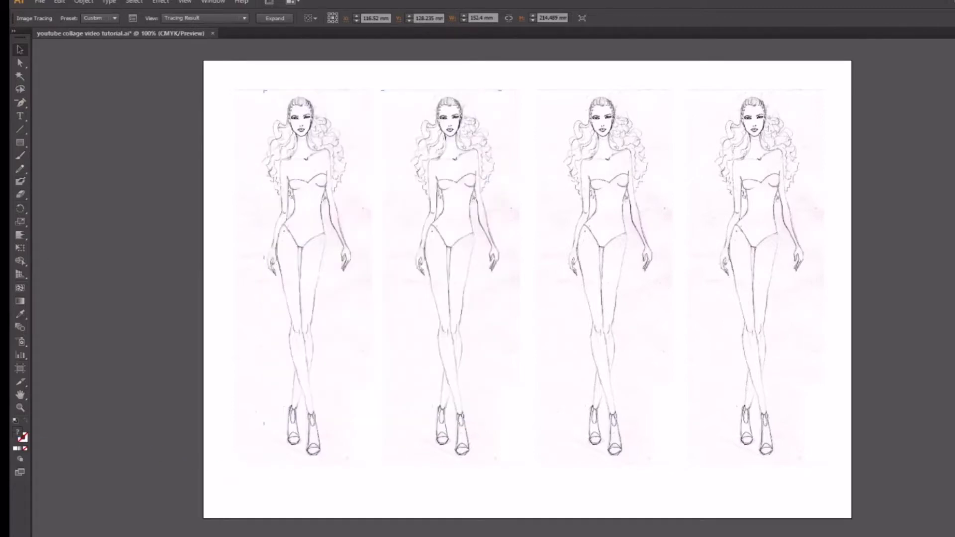
key(ctrl+z)
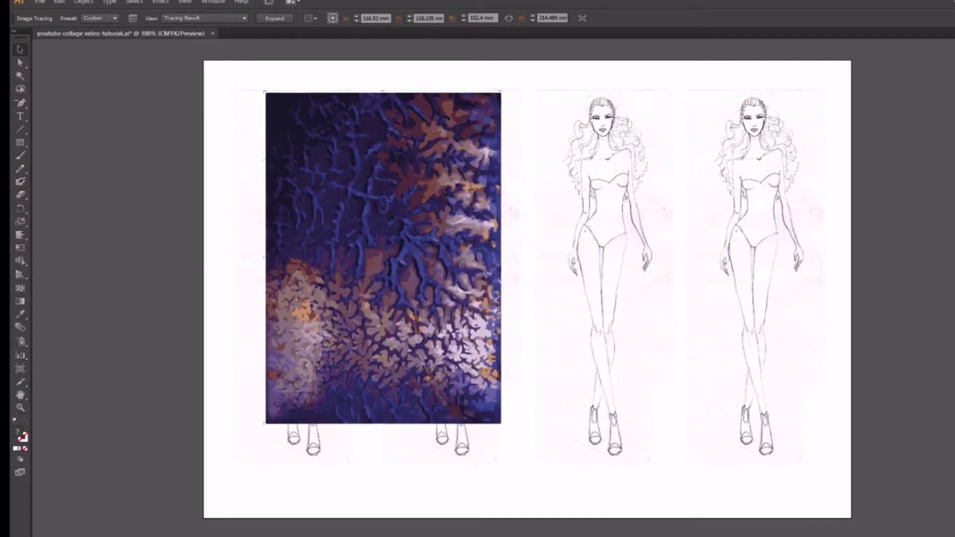
drag(326, 142, 298, 179)
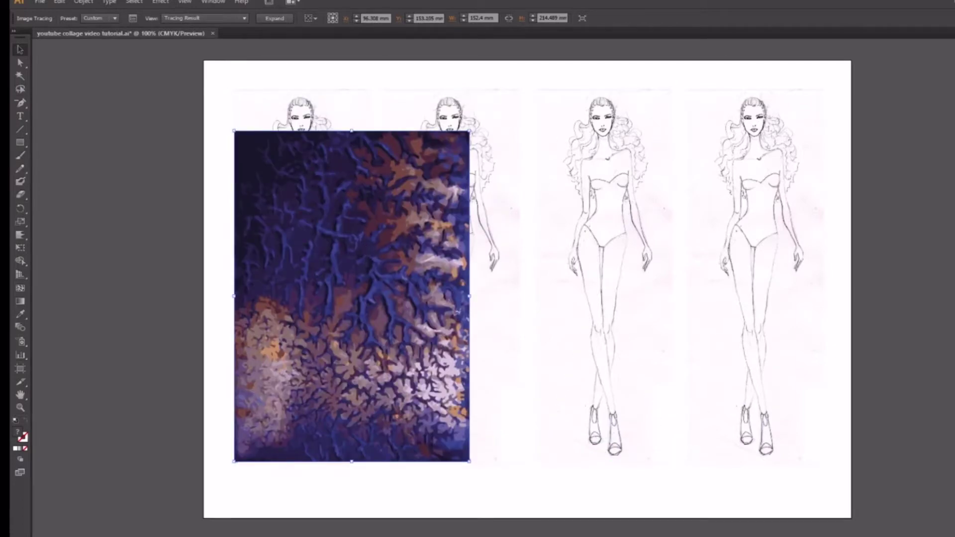
Move the duplicate of the traced texture off the artboard's right side.
click(857, 252)
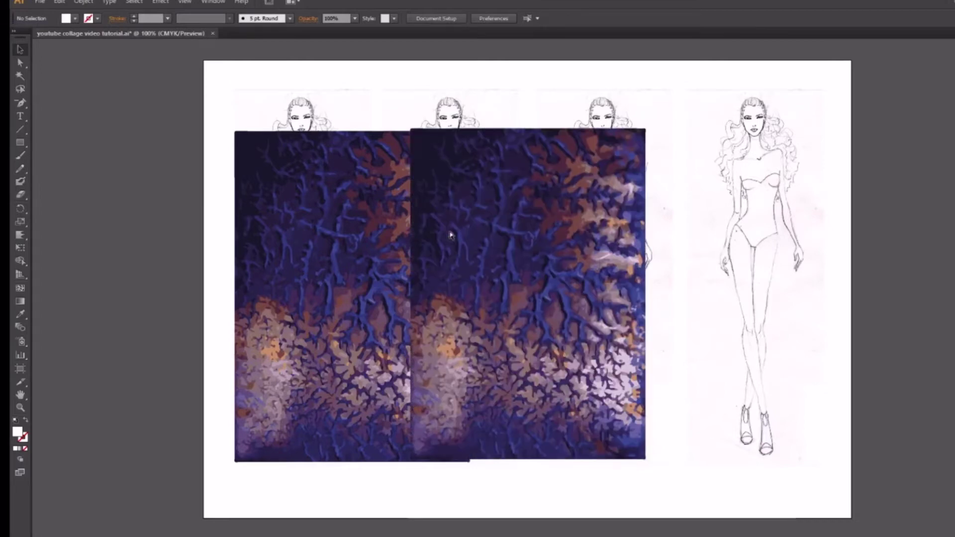
mouse_move(481, 280)
mouse_down()
mouse_move(608, 283)
mouse_move(945, 262)
mouse_move(912, 265)
mouse_up()
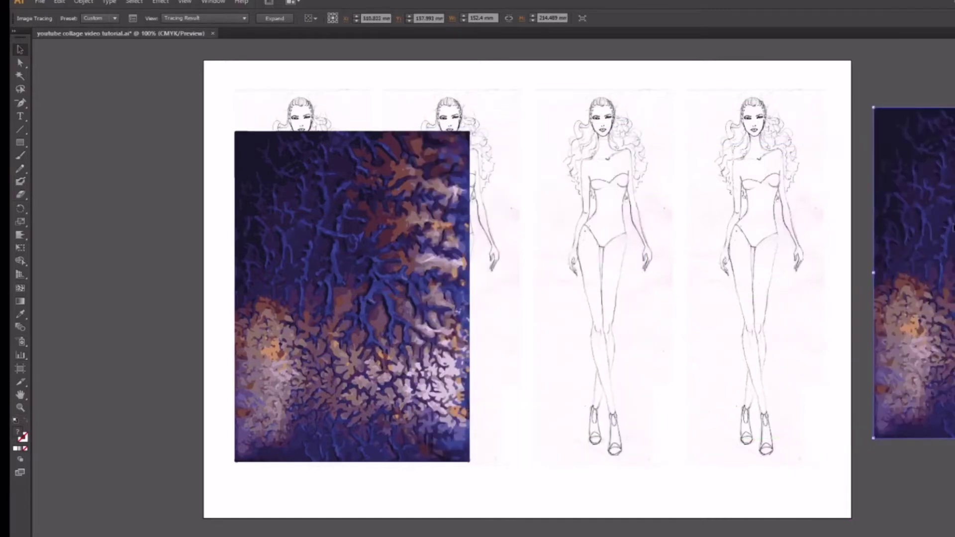
Expand the traced texture over the first two figures into a group of editable vector paths.
click(336, 124)
click(338, 135)
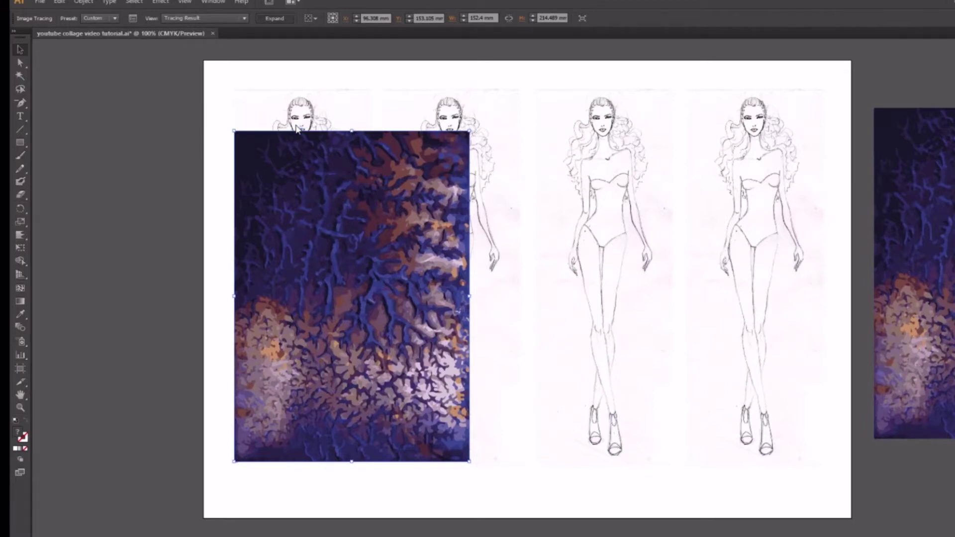
shift+click(296, 126)
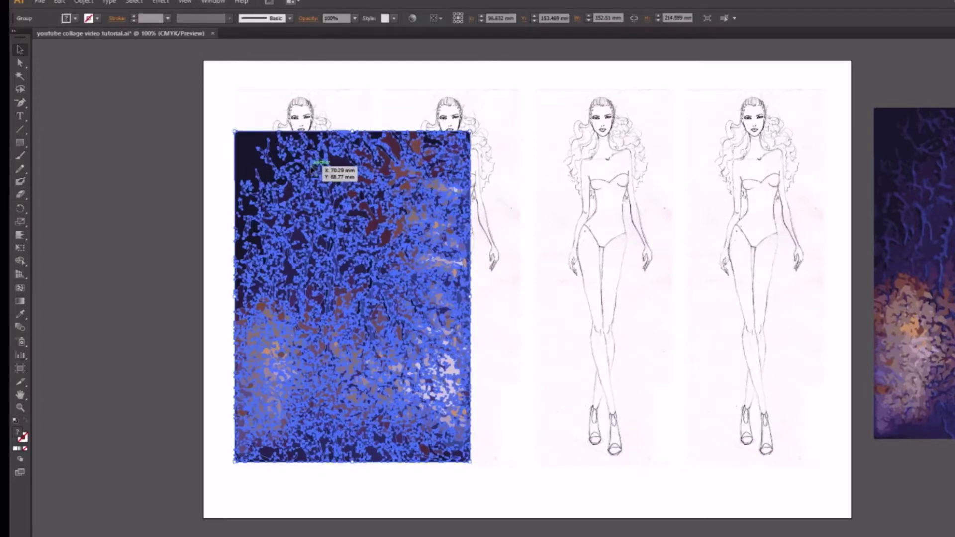
click(222, 204)
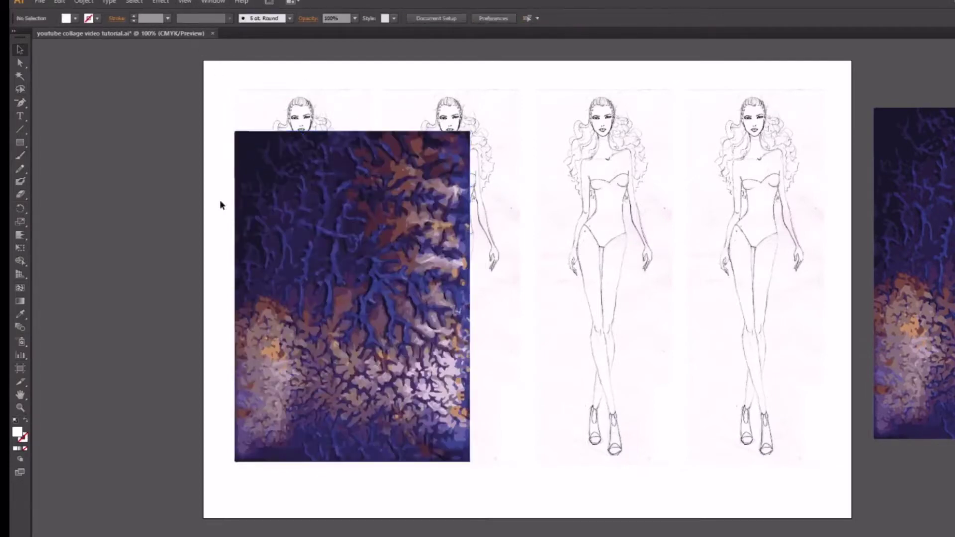
click(343, 276)
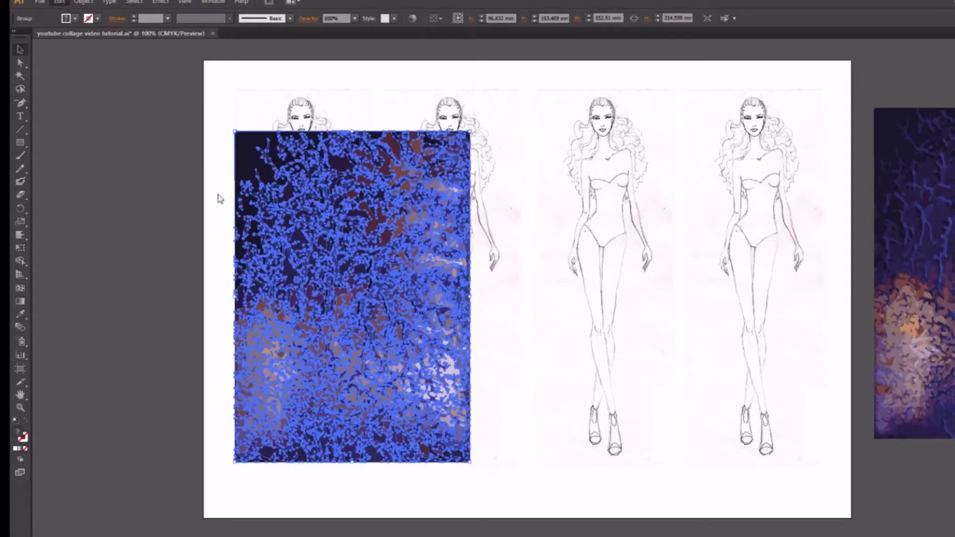
key(ctrl+h)
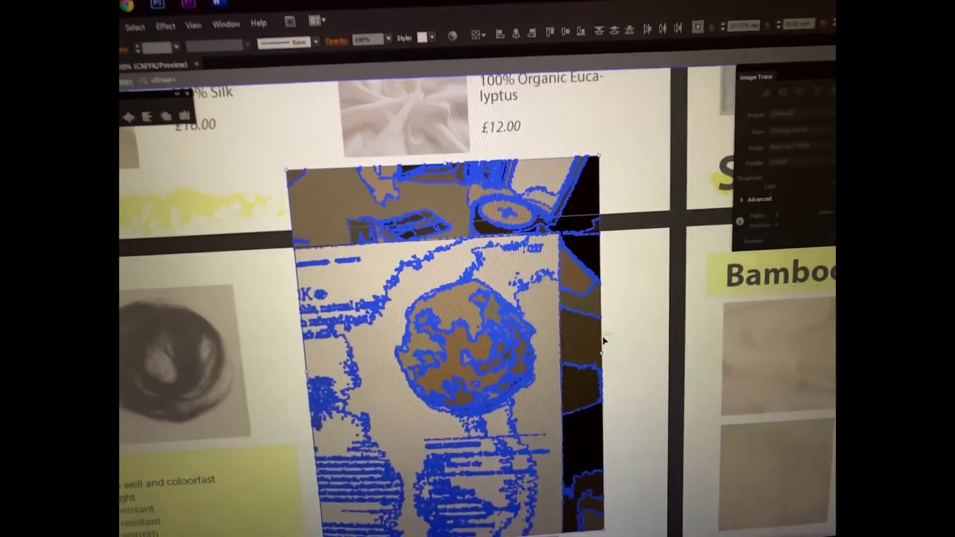
In the Secondary Research document, select all the traced paths of the photographed page and open Recolor Artwork for them.
click(698, 321)
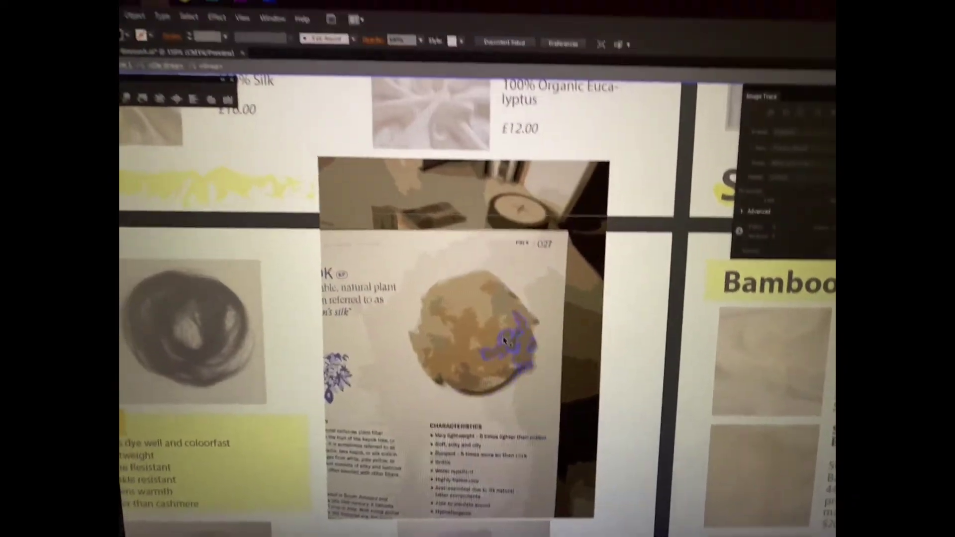
click(485, 284)
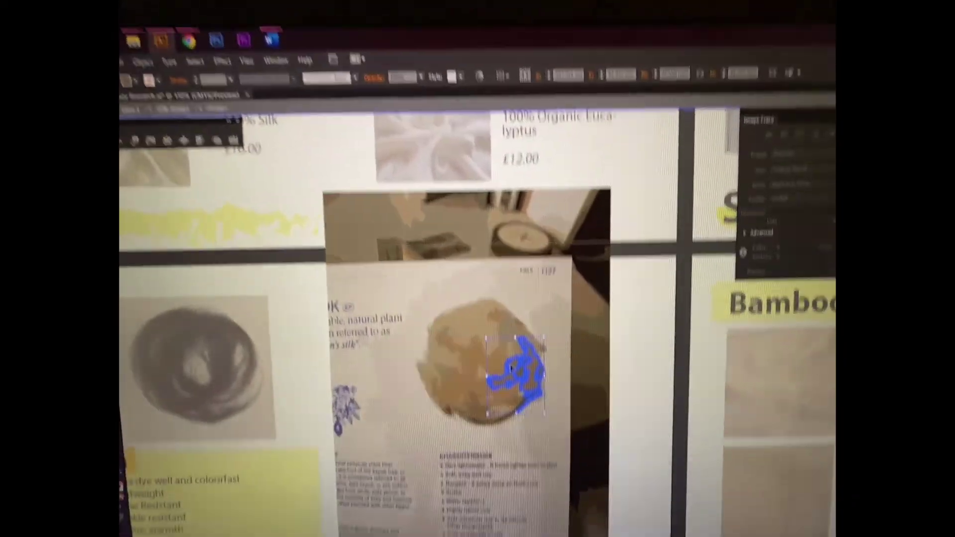
click(407, 203)
drag(636, 142, 345, 482)
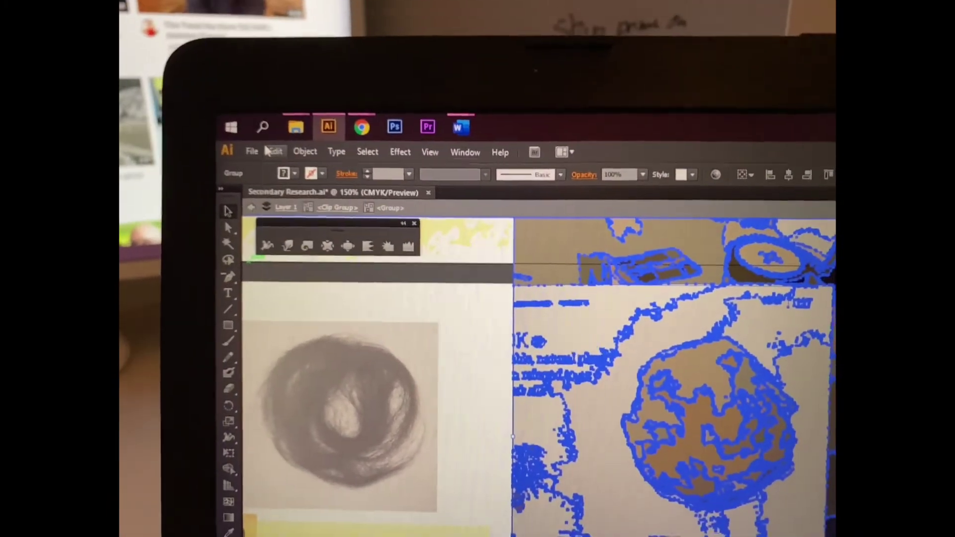
click(273, 151)
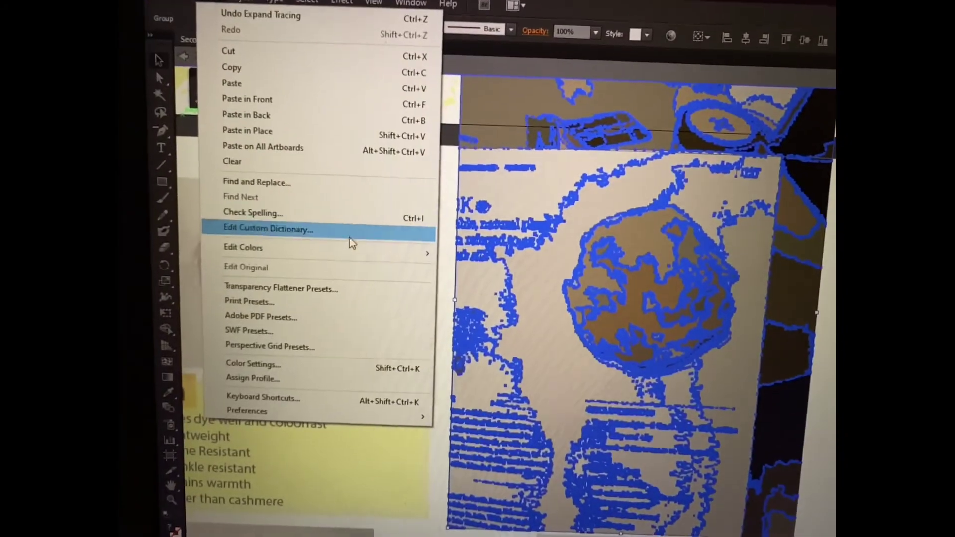
mouse_move(421, 252)
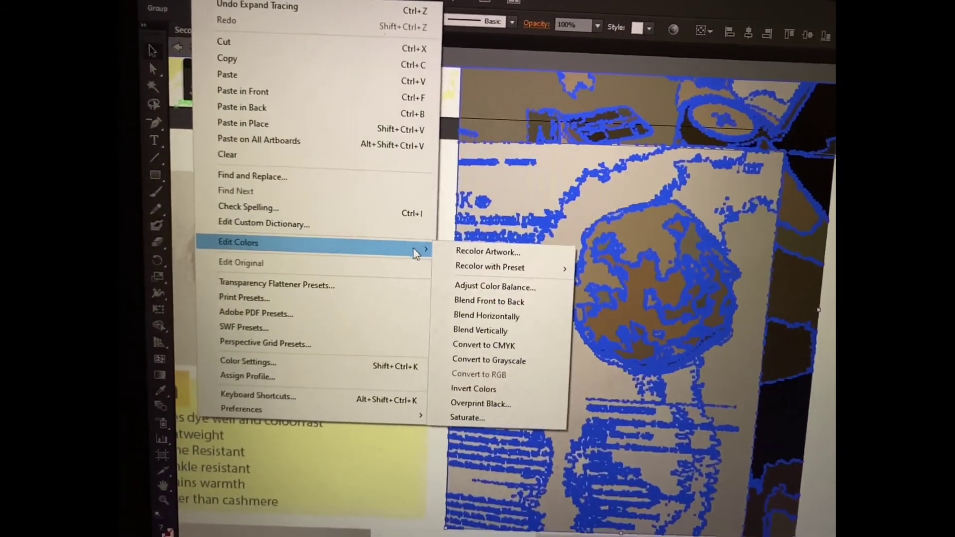
click(450, 255)
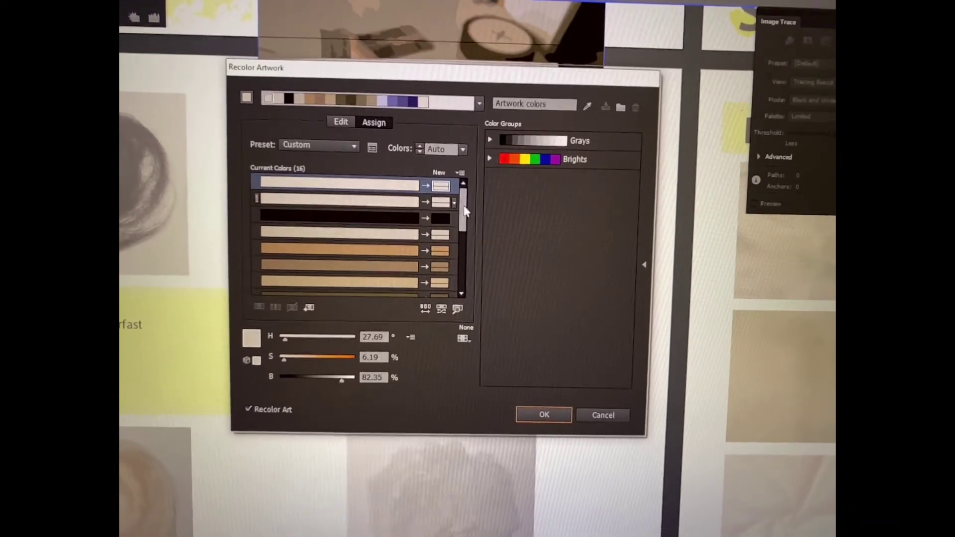
Switch Recolor Artwork to the colour wheel, keep the page artwork in view, and raise the overall brightness of the colours.
drag(464, 215, 469, 146)
click(358, 122)
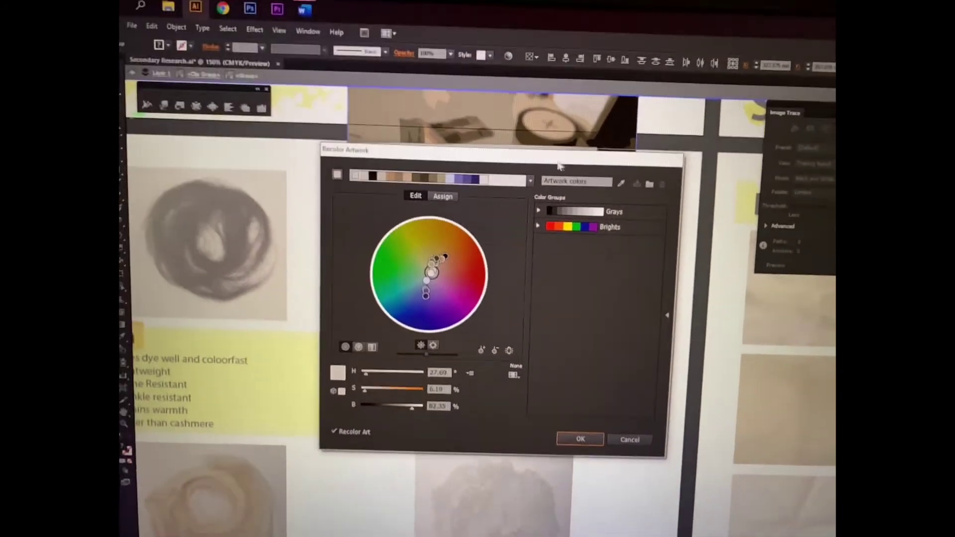
drag(559, 165, 363, 112)
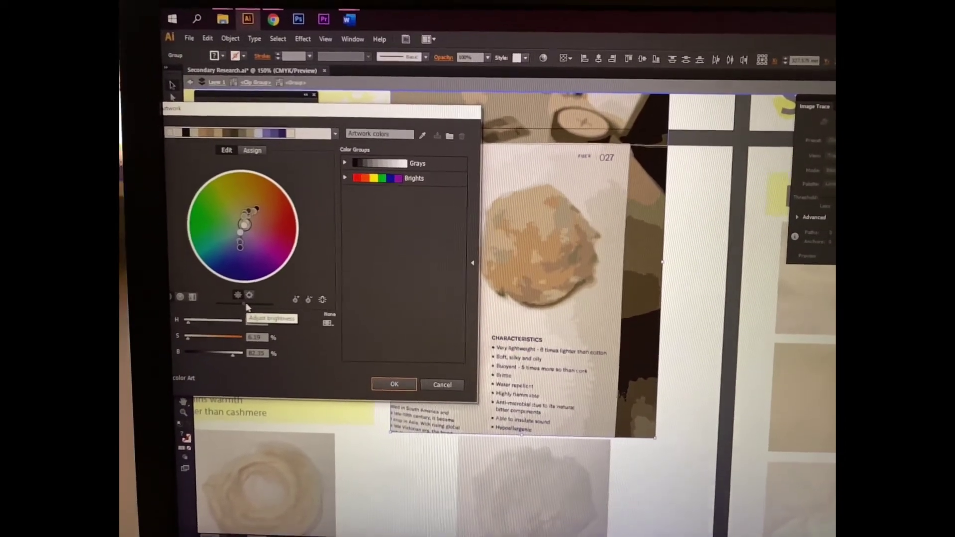
mouse_move(245, 307)
mouse_down()
mouse_move(273, 315)
mouse_move(253, 321)
mouse_up()
Reposition individual colours on the wheel to recolour parts of the page crimson, light green, purple, magenta and orange.
drag(244, 230, 266, 235)
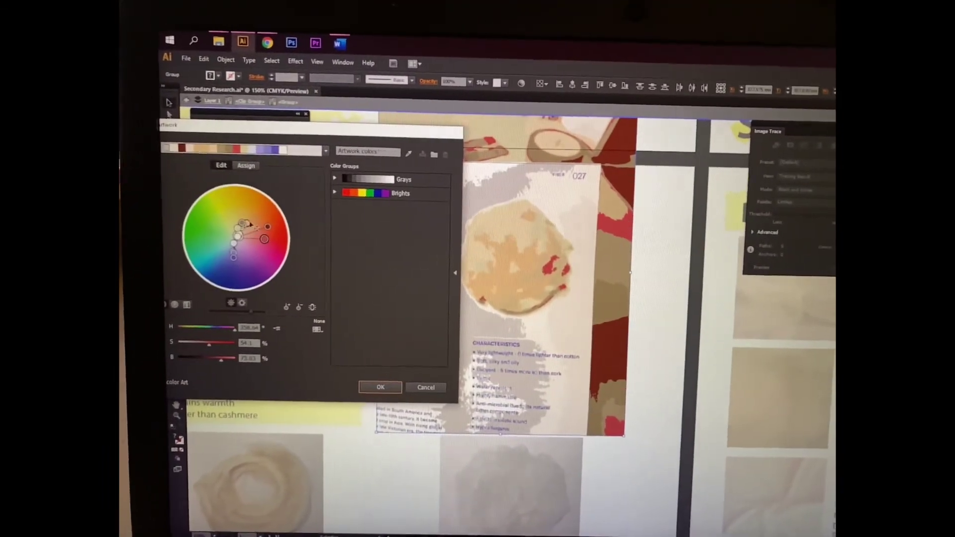
drag(219, 229, 207, 226)
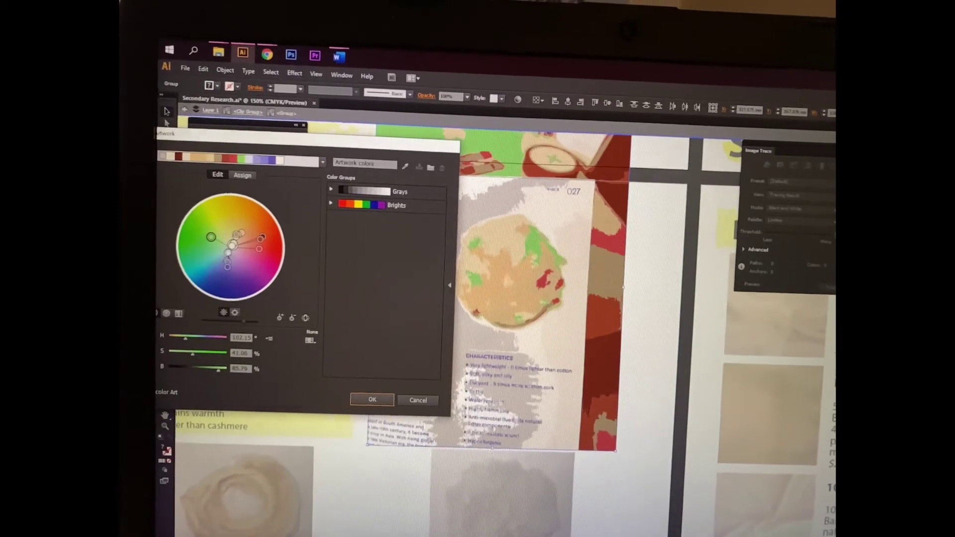
click(229, 253)
drag(222, 267, 218, 274)
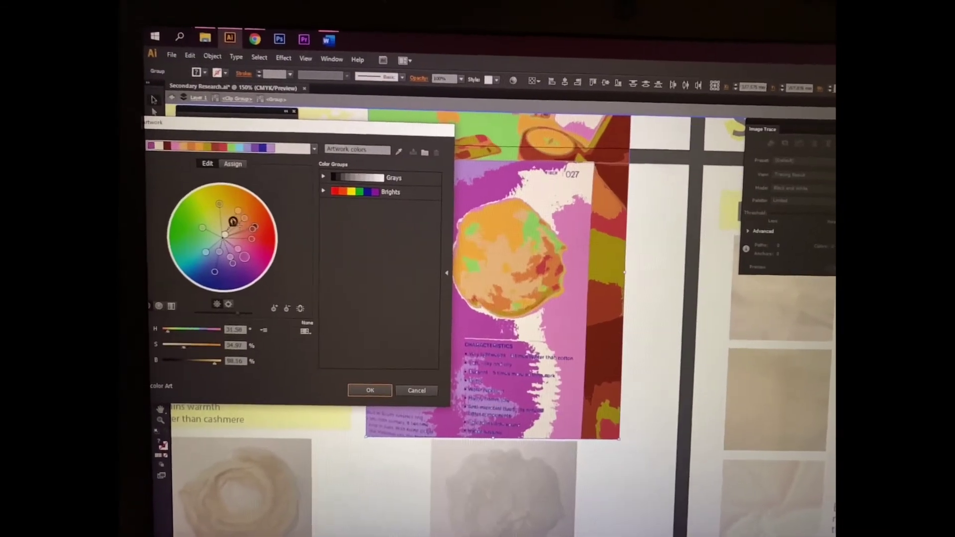
Recolour the pale orange to blue with hue 242° and saturation 54.58%, and shift the lilac to light blue.
drag(233, 221, 231, 210)
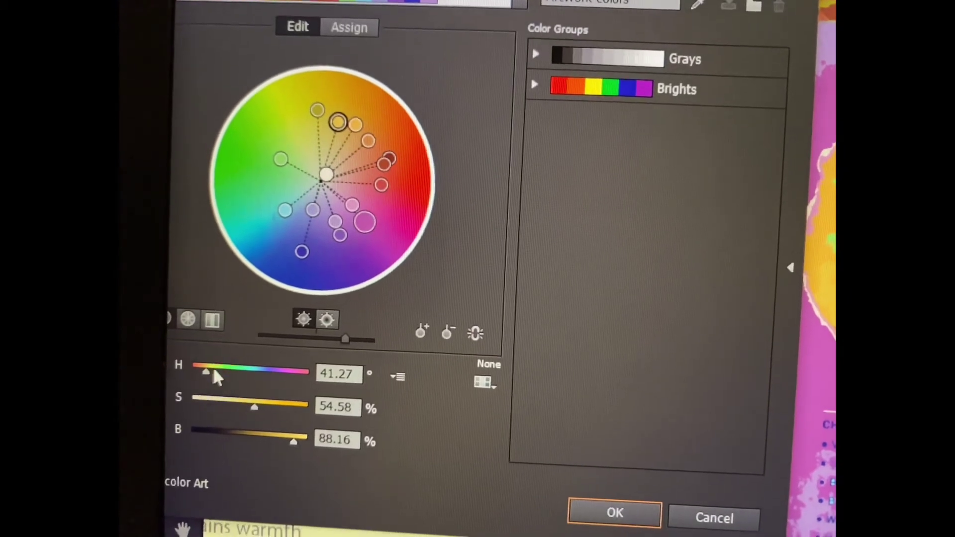
drag(207, 376, 270, 378)
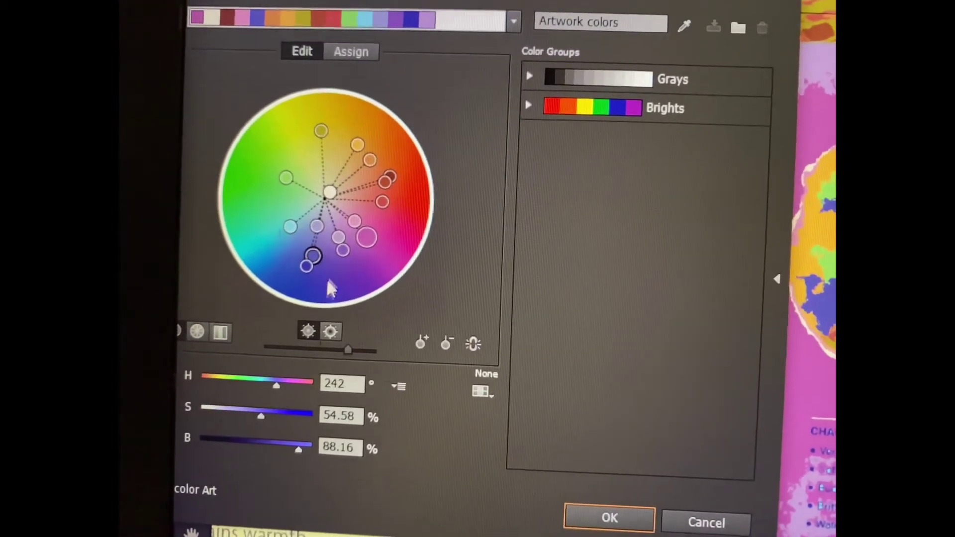
drag(313, 256, 336, 247)
drag(283, 394, 267, 396)
Set the light pink's hue to 233° and the yellow-orange's hue to 227°, turning both areas blue.
drag(298, 248, 354, 244)
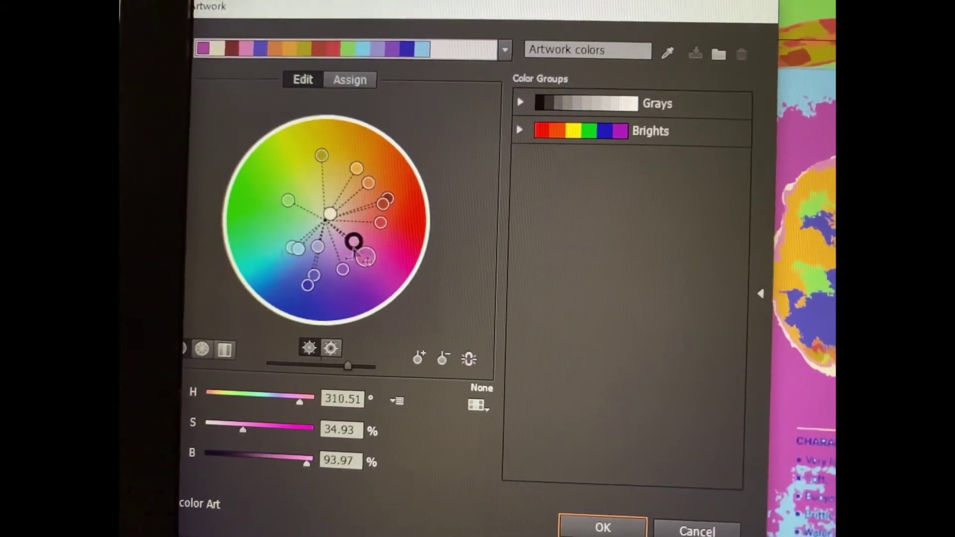
drag(289, 401, 275, 398)
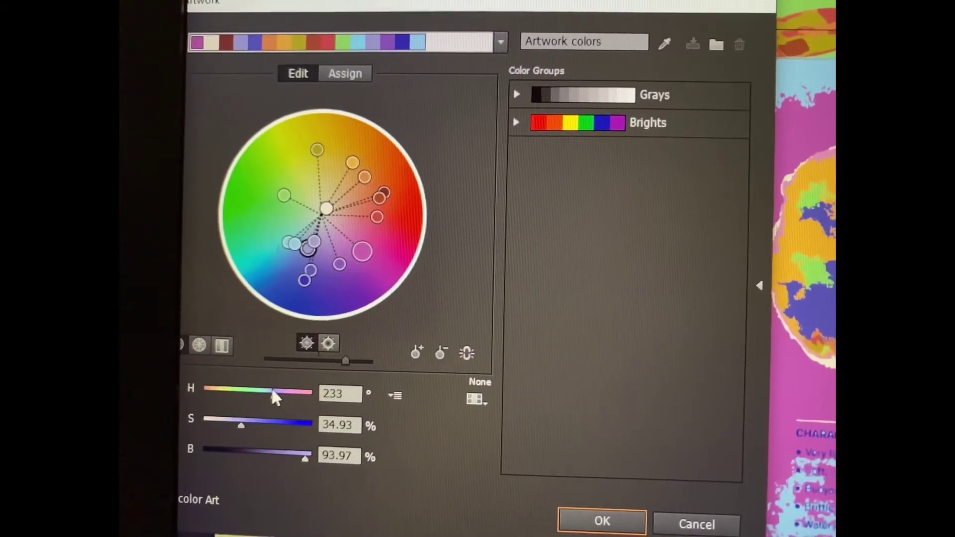
click(347, 176)
drag(247, 402, 268, 393)
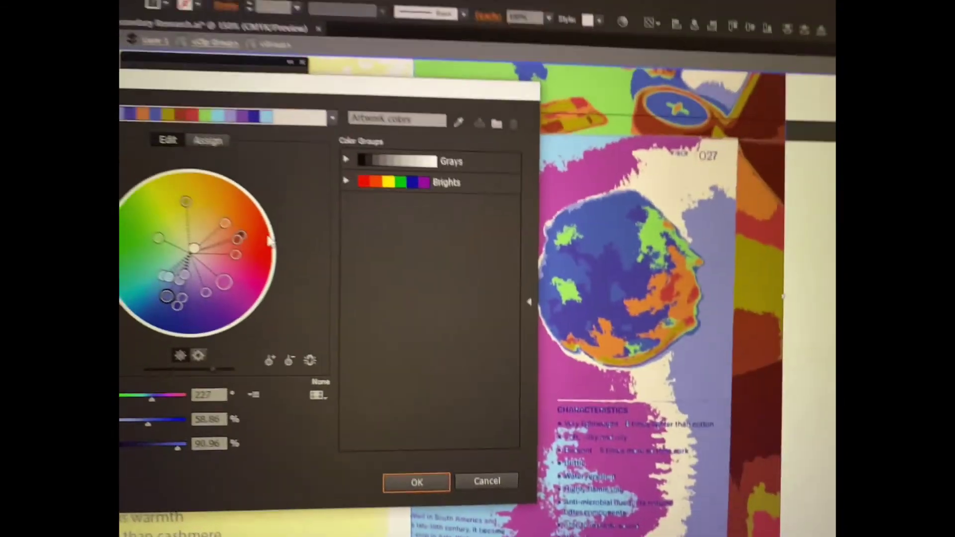
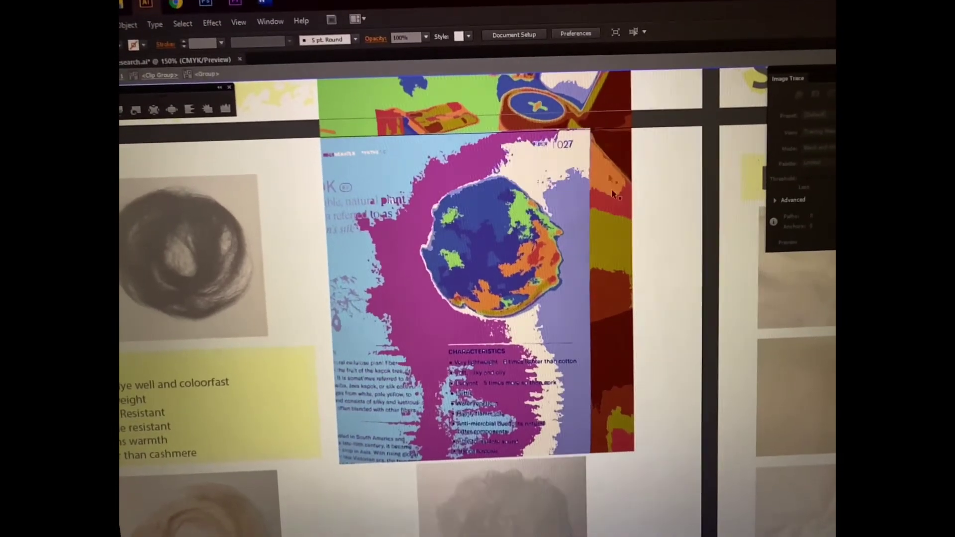
Move the dark red outline piece from the image above down onto the recoloured page, and exit the isolated group.
mouse_move(566, 112)
mouse_down()
mouse_move(541, 113)
mouse_move(548, 95)
mouse_move(567, 128)
mouse_move(550, 155)
mouse_move(555, 184)
mouse_up()
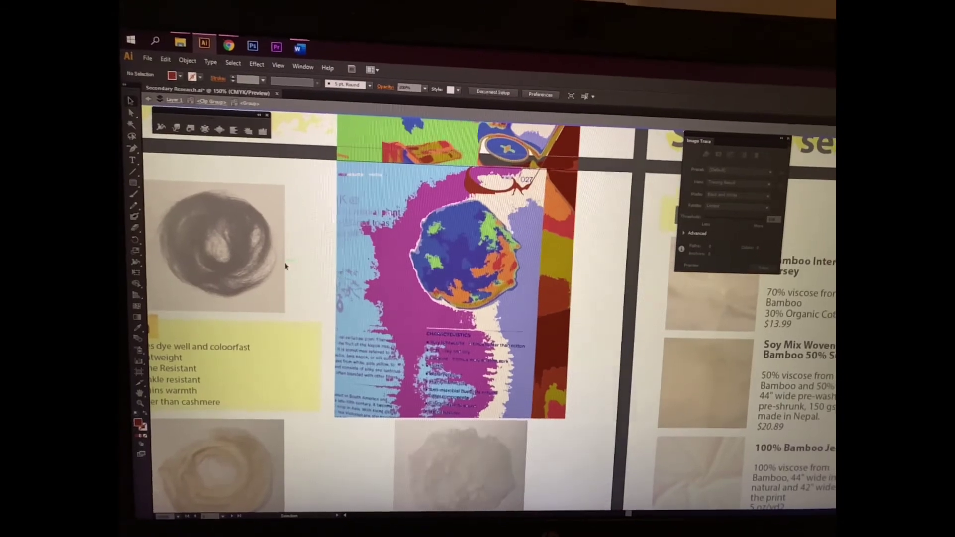
double_click(599, 289)
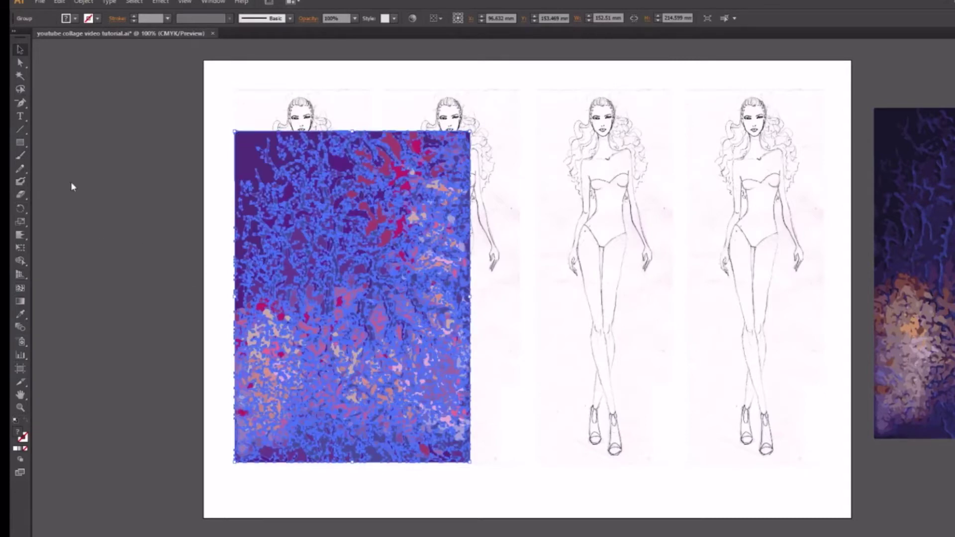
Isolate the purple coral texture group and lasso away its upper-right and upper-left corners.
double_click(249, 178)
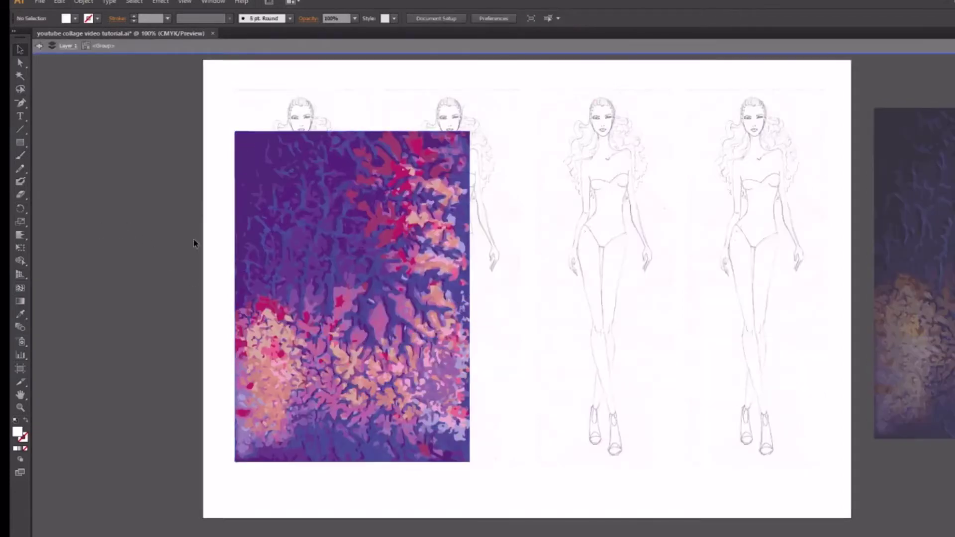
click(20, 89)
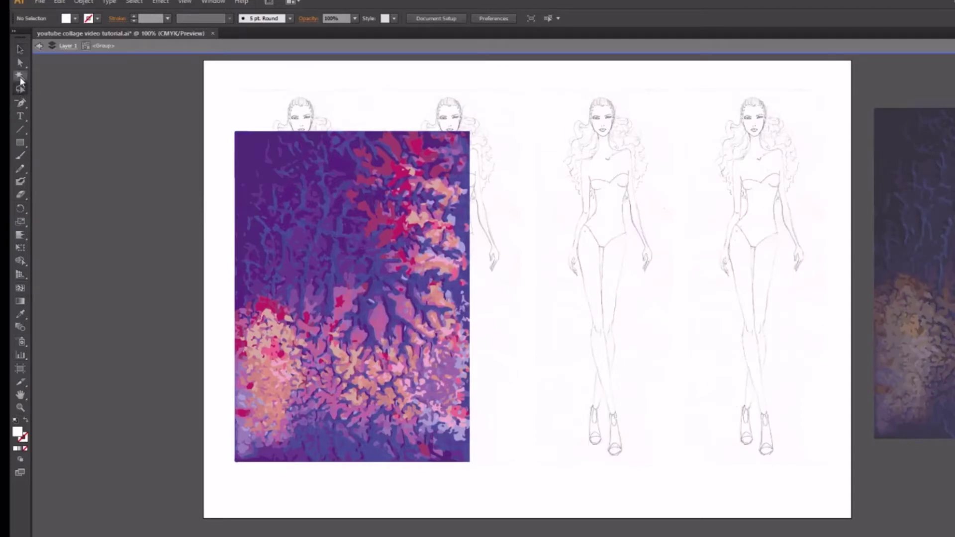
mouse_move(458, 121)
mouse_down()
mouse_move(463, 172)
mouse_move(497, 233)
mouse_up()
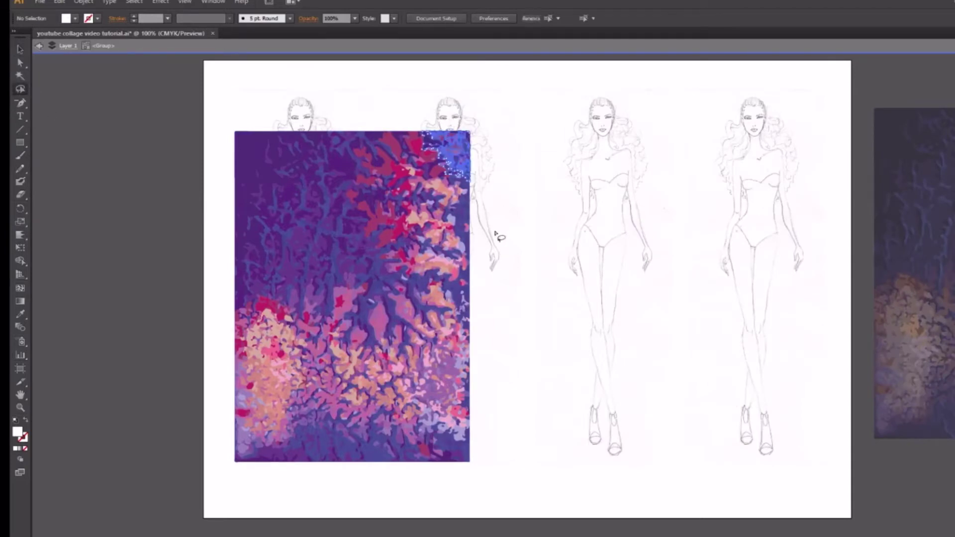
key(Delete)
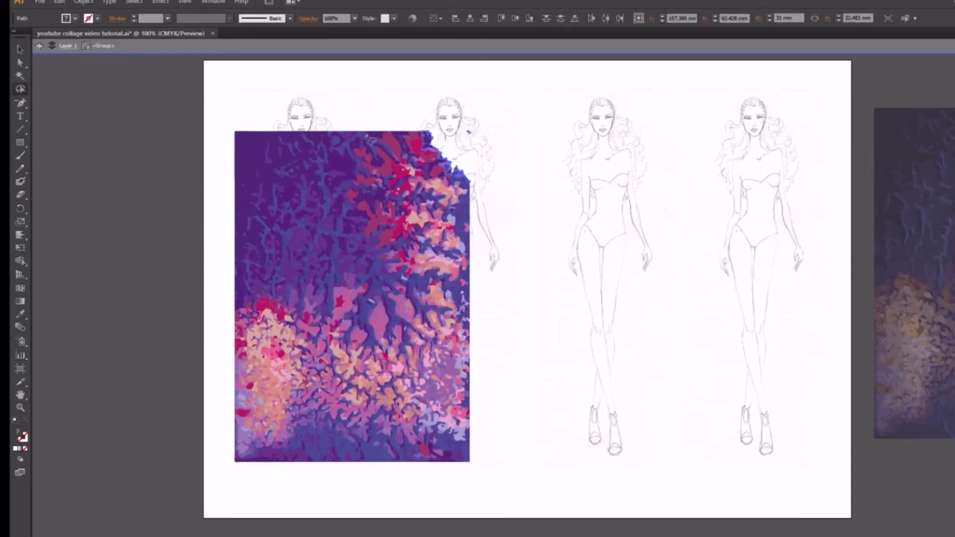
mouse_move(346, 107)
mouse_down()
mouse_move(218, 183)
mouse_move(266, 279)
mouse_up()
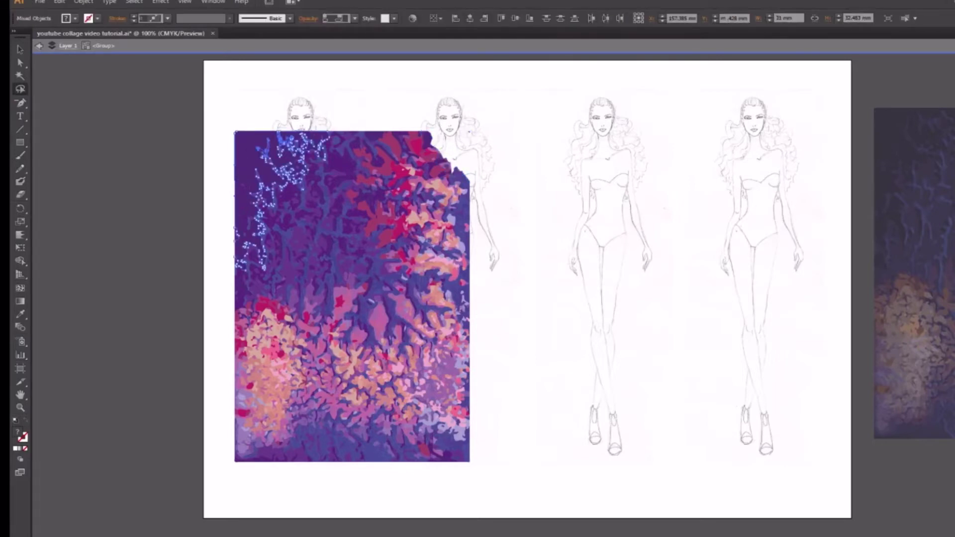
key(Delete)
Lasso and delete diagonal sections from the lower-right and lower-left parts of the coral texture.
mouse_move(496, 354)
mouse_down()
mouse_move(469, 403)
mouse_move(414, 462)
mouse_move(309, 458)
mouse_up()
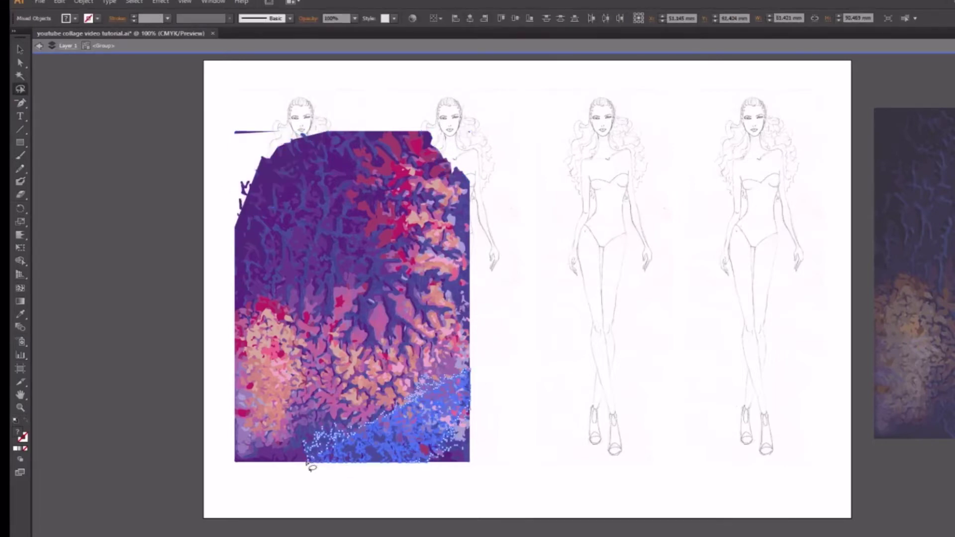
key(Delete)
mouse_move(491, 405)
mouse_down()
mouse_move(335, 457)
mouse_move(248, 423)
mouse_move(219, 456)
mouse_move(351, 490)
mouse_up()
key(Delete)
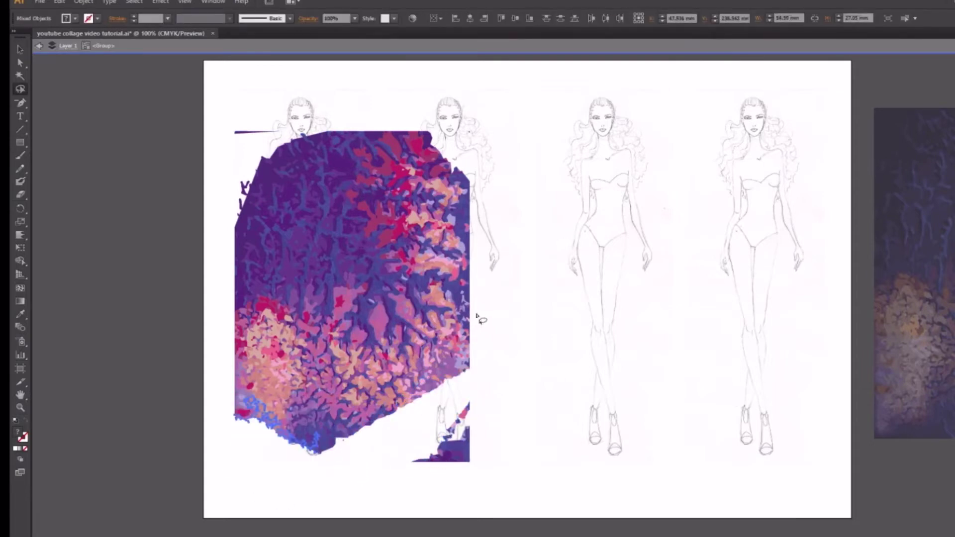
Cut a large oval opening into the texture's right side and trim more off its upper-right edge.
mouse_move(479, 331)
mouse_down()
mouse_move(373, 301)
mouse_move(398, 263)
mouse_move(472, 279)
mouse_up()
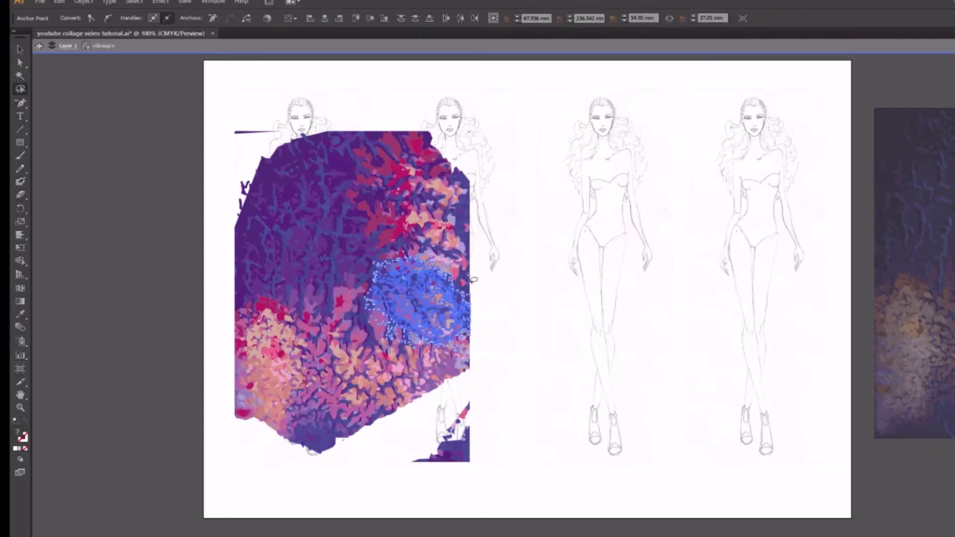
key(Delete)
mouse_move(437, 123)
mouse_down()
mouse_move(456, 174)
mouse_move(466, 169)
mouse_up()
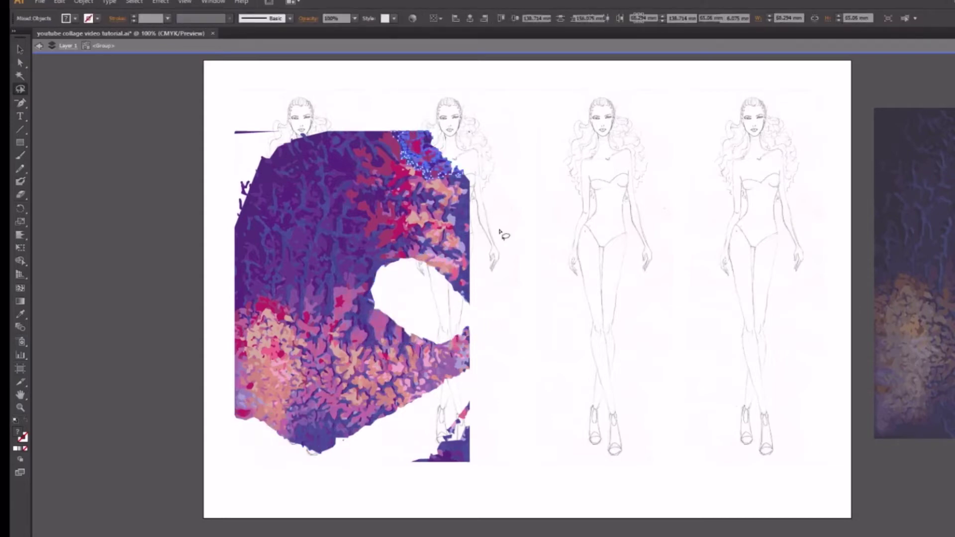
key(Delete)
Lasso away more of the texture's upper-left area to give it a ragged, splattered edge.
mouse_move(341, 128)
mouse_down()
mouse_move(311, 171)
mouse_move(253, 207)
mouse_move(298, 227)
mouse_up()
key(Delete)
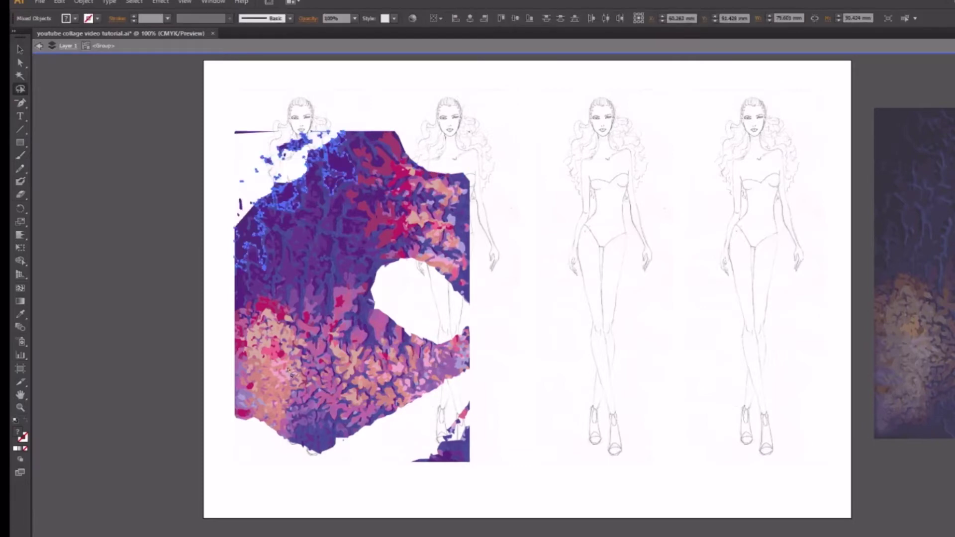
mouse_move(317, 149)
mouse_down()
mouse_move(329, 117)
mouse_move(230, 149)
mouse_move(308, 161)
mouse_up()
key(Delete)
Trim the texture's top edge into an irregular outline with several small lasso deletions.
mouse_move(354, 125)
mouse_down()
mouse_move(384, 155)
mouse_move(409, 137)
mouse_up()
key(Delete)
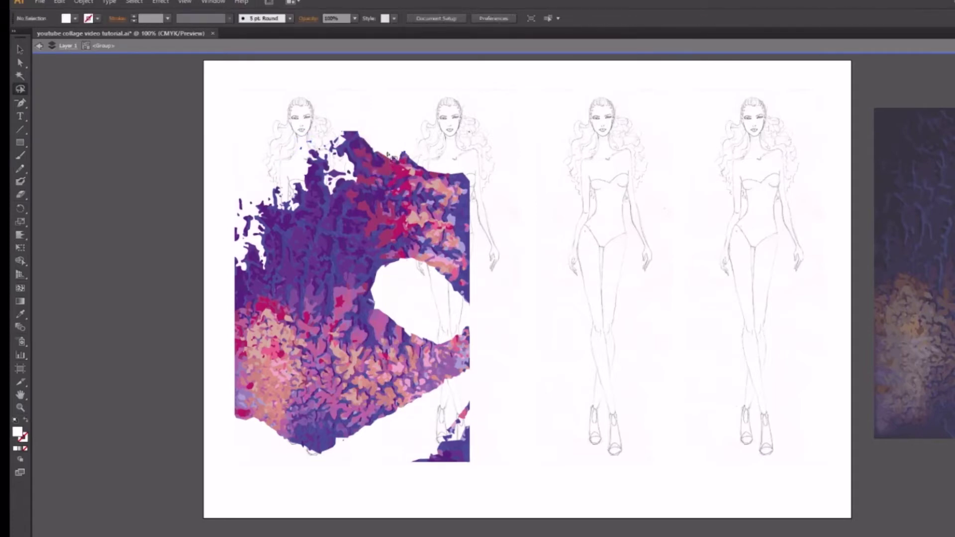
mouse_move(390, 155)
mouse_down()
mouse_move(373, 167)
mouse_move(403, 149)
mouse_up()
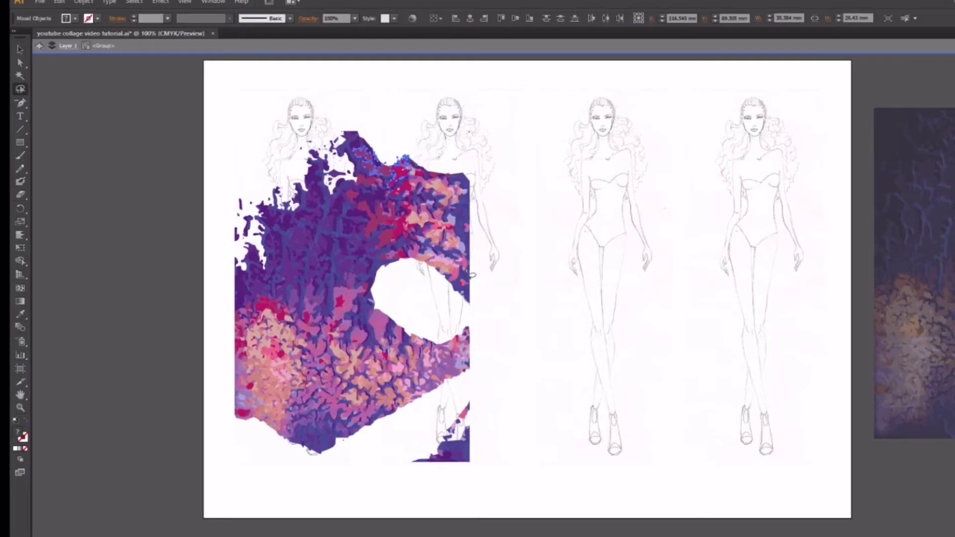
key(Delete)
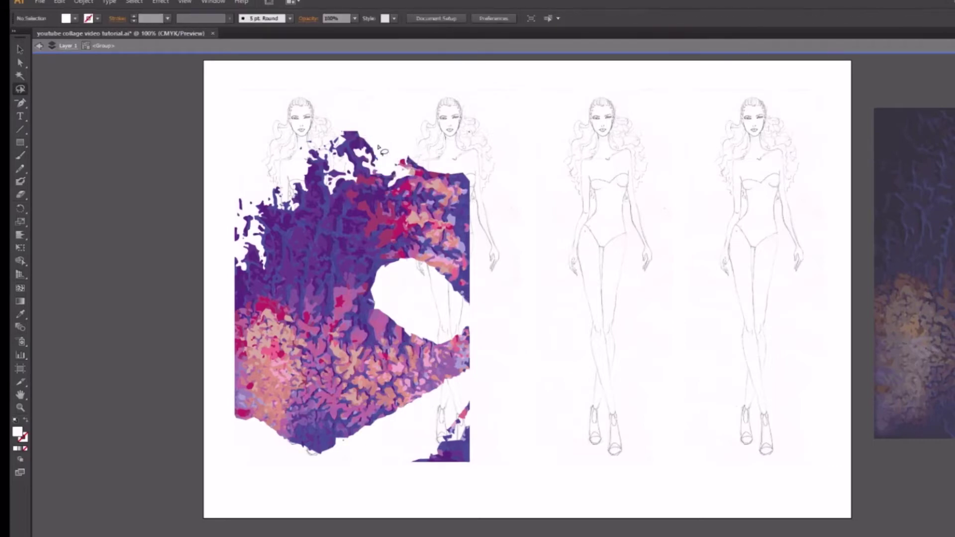
mouse_move(380, 149)
mouse_down()
mouse_move(391, 167)
mouse_move(381, 171)
mouse_move(371, 144)
mouse_up()
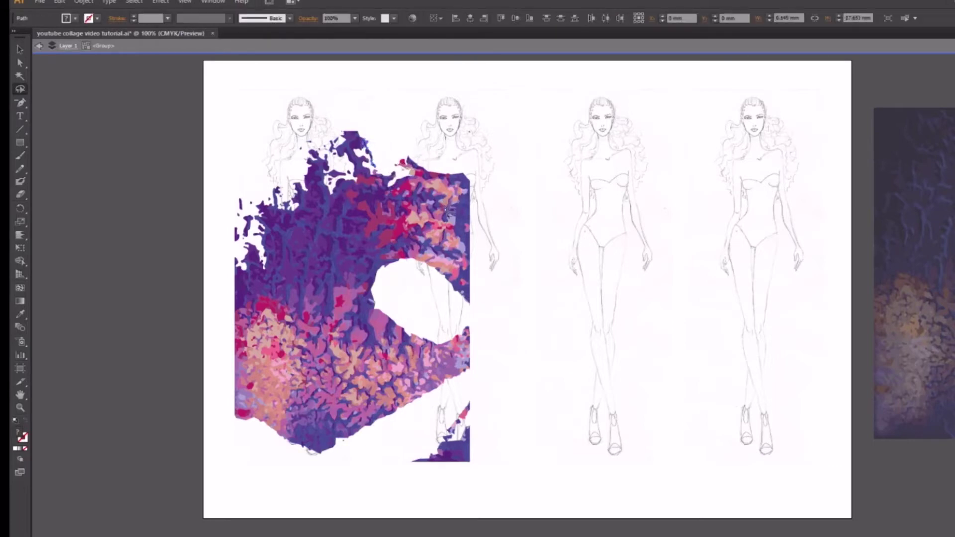
Carve irregular bites out of the texture's left edge, from the lower corner up to the purple area.
mouse_move(256, 441)
mouse_down()
mouse_move(238, 422)
mouse_move(253, 363)
mouse_move(229, 371)
mouse_up()
key(Delete)
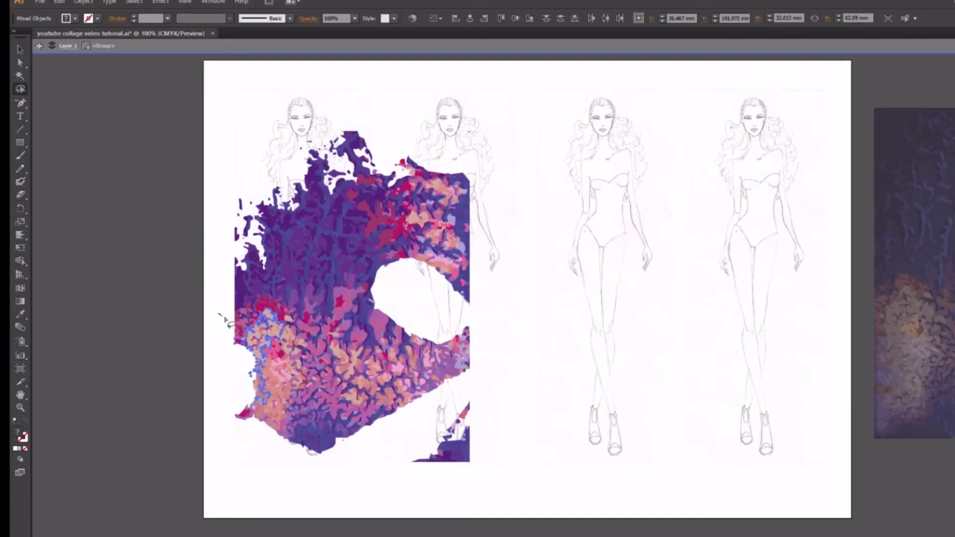
mouse_move(219, 336)
mouse_down()
mouse_move(227, 301)
mouse_move(271, 304)
mouse_up()
key(Delete)
key(Delete)
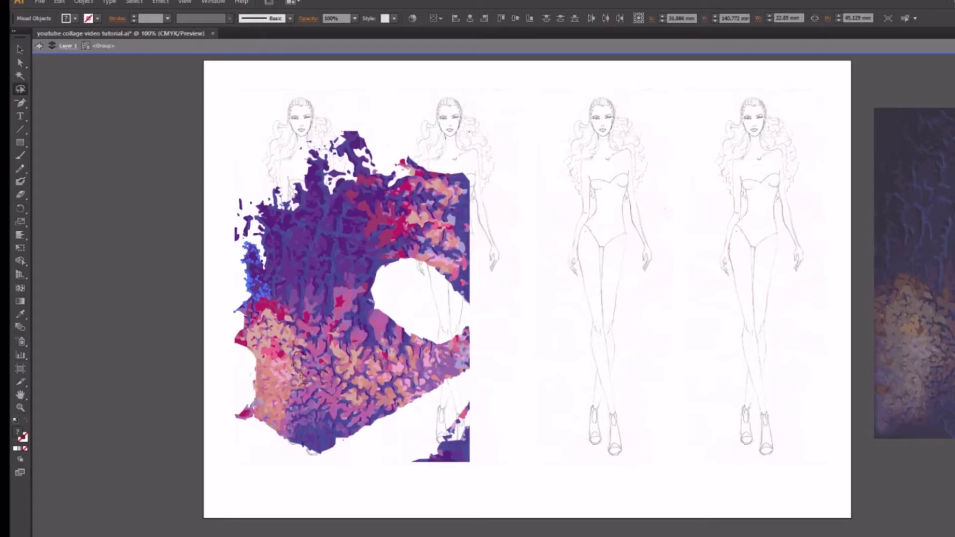
Cut two small holes in the lower half of the texture and a notch in its upper-right edge.
mouse_move(300, 375)
mouse_down()
mouse_move(289, 359)
mouse_move(304, 378)
mouse_up()
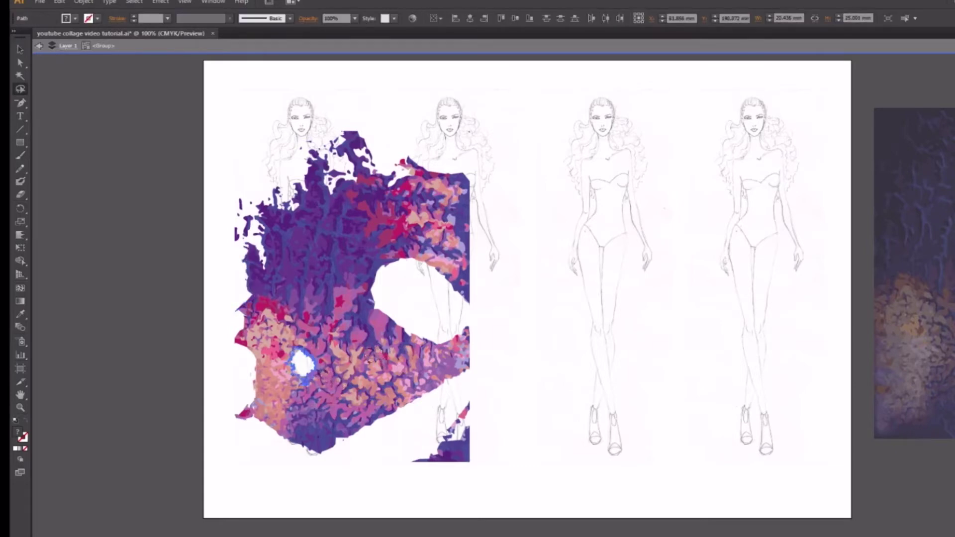
drag(380, 352, 374, 349)
key(Delete)
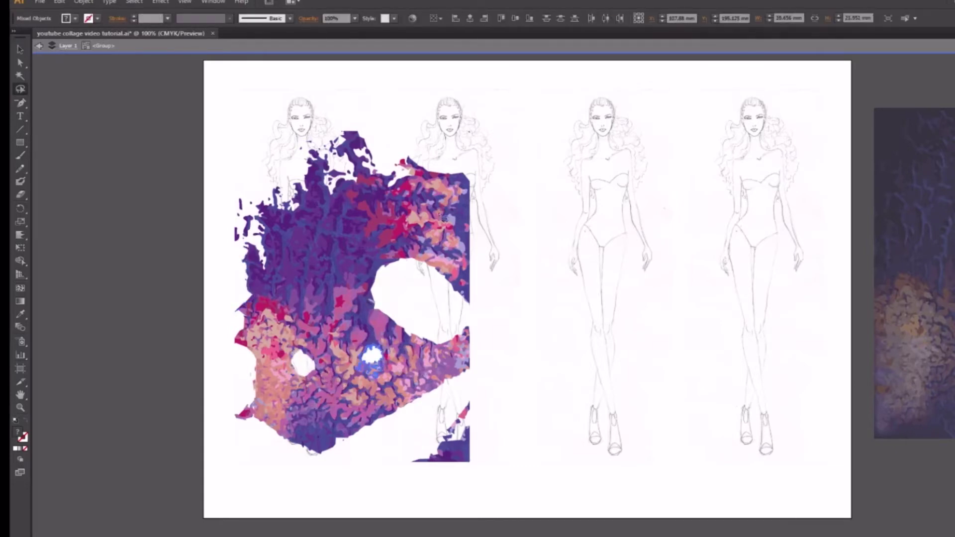
mouse_move(454, 230)
mouse_down()
mouse_move(472, 179)
mouse_move(480, 233)
mouse_up()
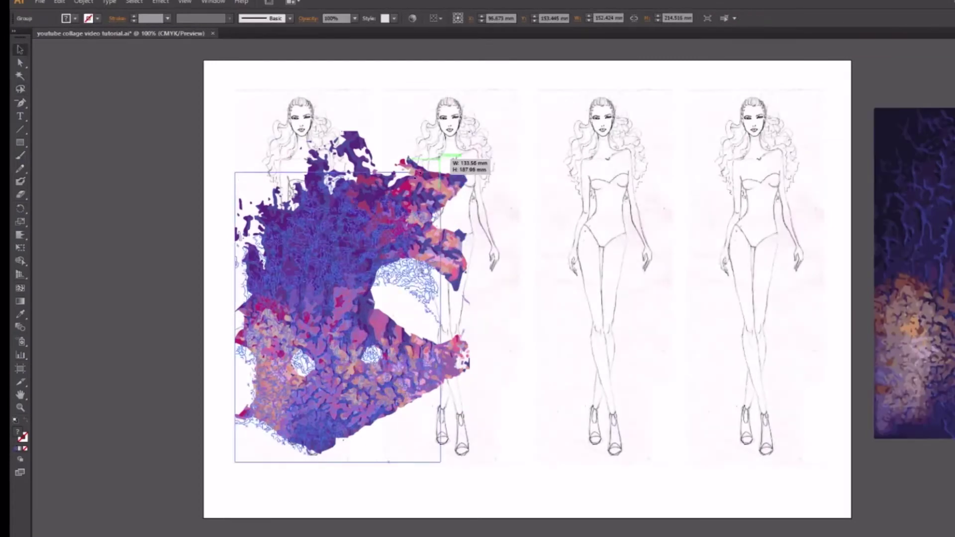
Scale the cut-out texture down to about 90 × 126 mm and move it onto the first figure's upper body.
drag(440, 147, 373, 235)
click(390, 428)
drag(288, 347, 299, 210)
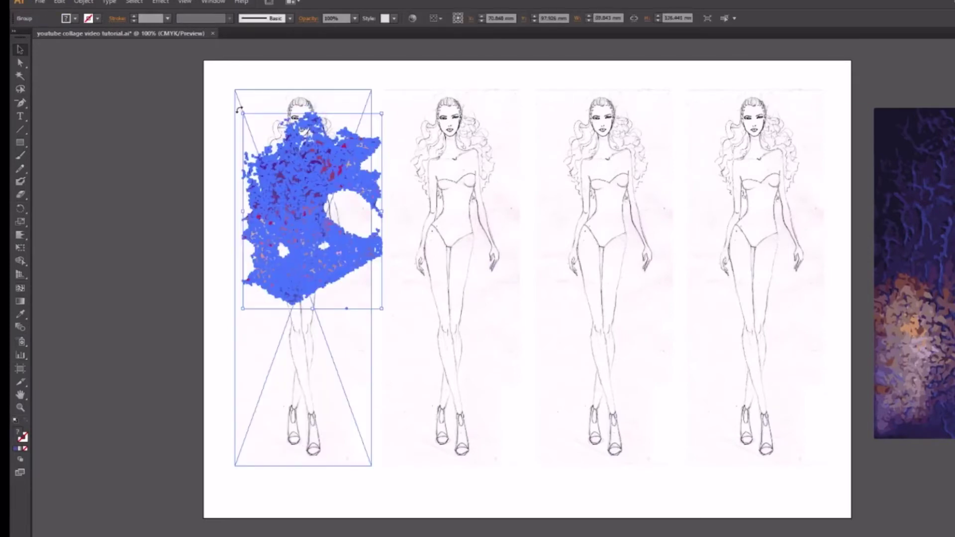
Rotate the texture 90° counterclockwise and position it over the first figure's torso with the oval opening at the neckline.
click(282, 77)
click(322, 209)
drag(240, 107, 250, 289)
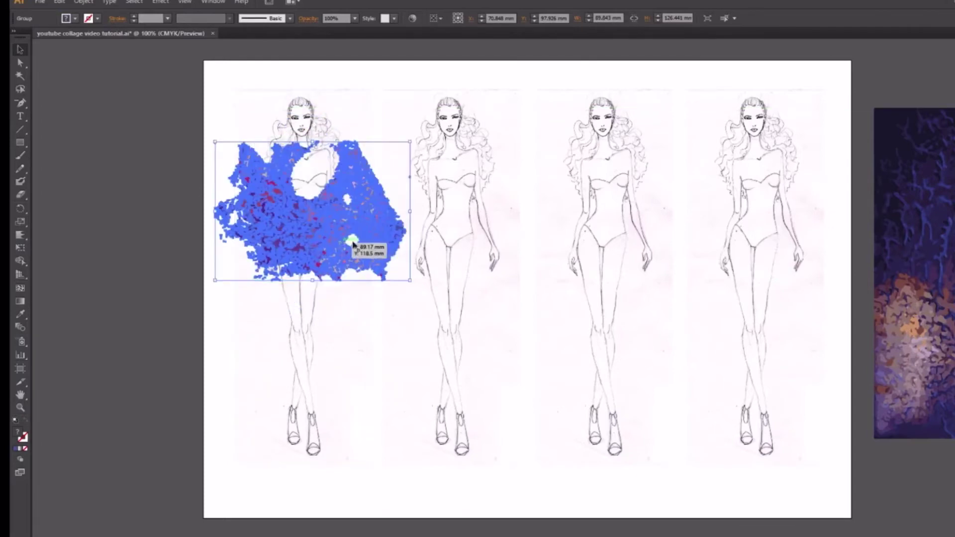
drag(340, 220, 310, 210)
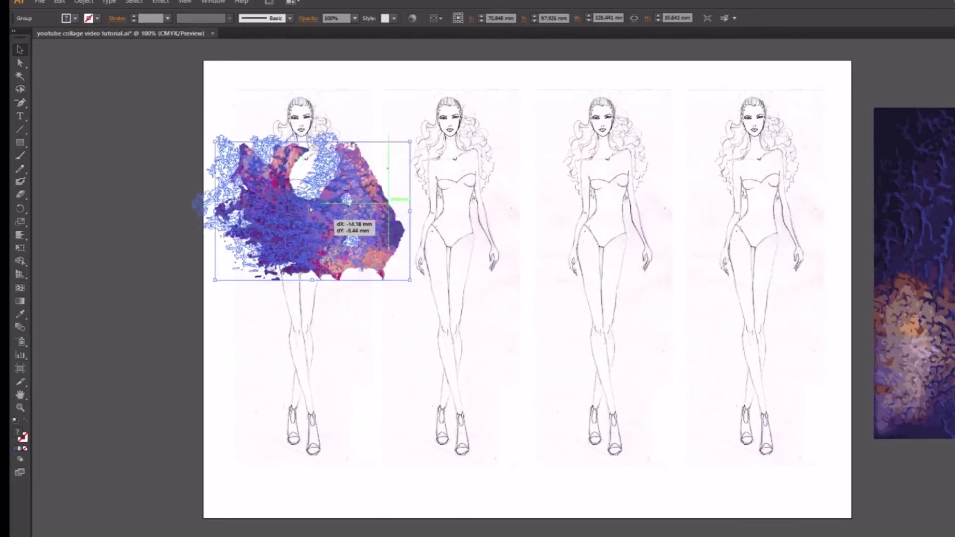
click(310, 249)
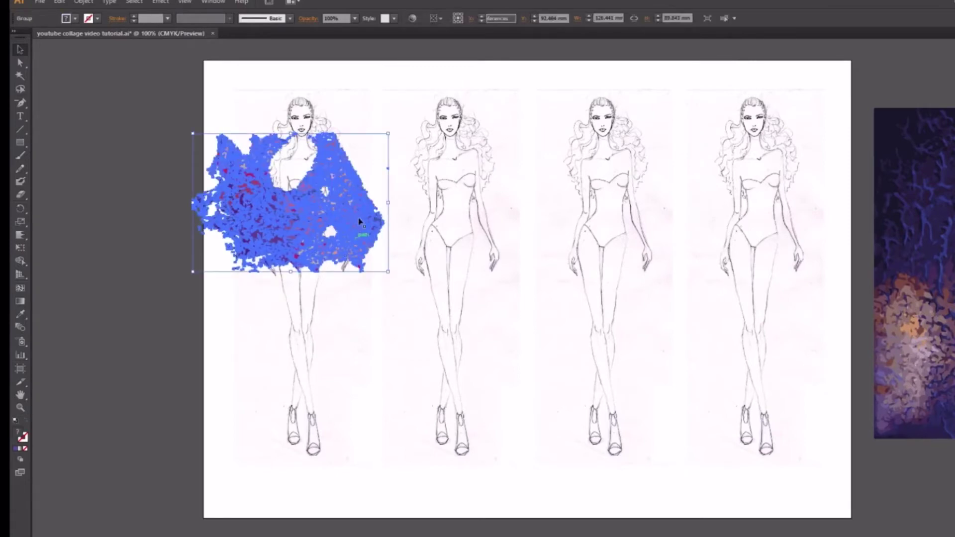
drag(359, 221, 403, 250)
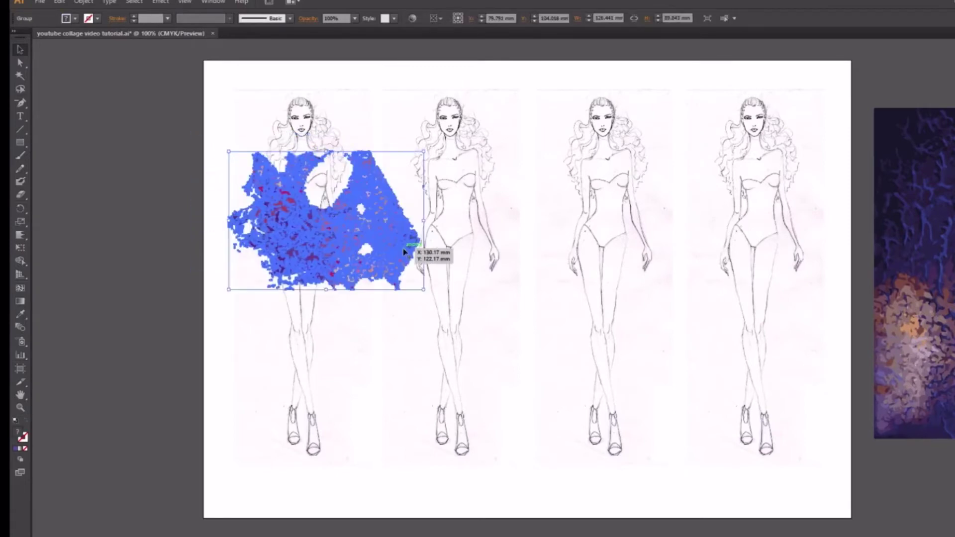
key(ctrl+z)
Duplicate the texture, scale the copy down to about 55 mm high and layer it over the first figure's chest.
key(ctrl)
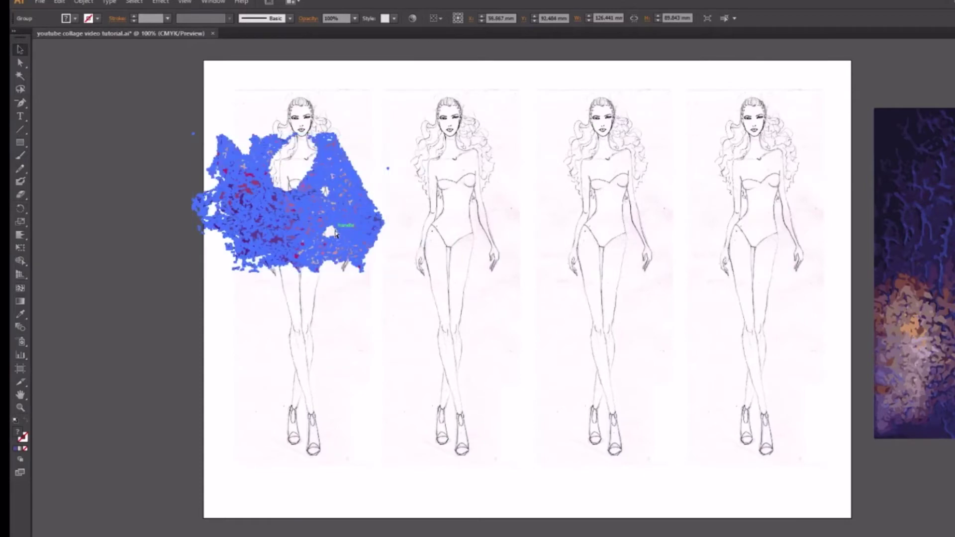
key(ctrl+v)
drag(484, 297, 297, 222)
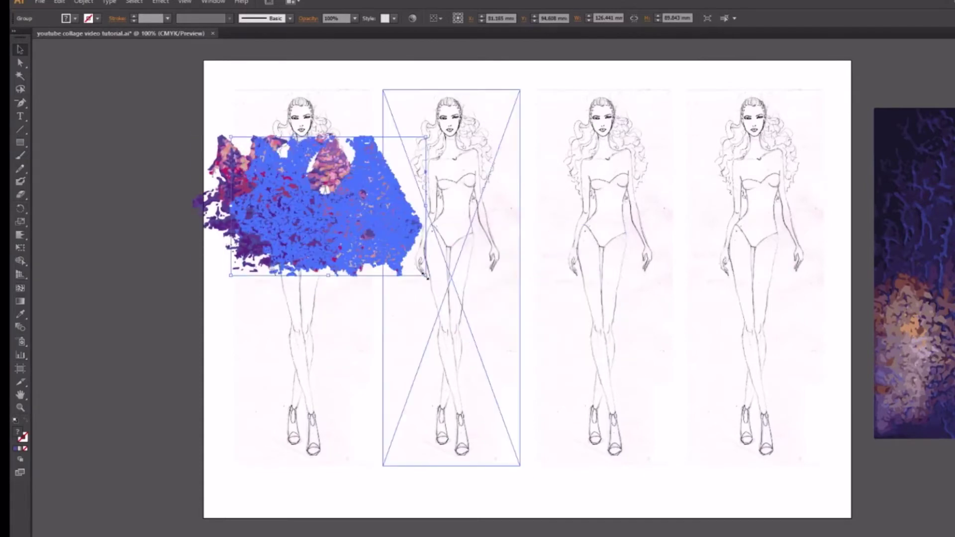
drag(426, 273, 349, 220)
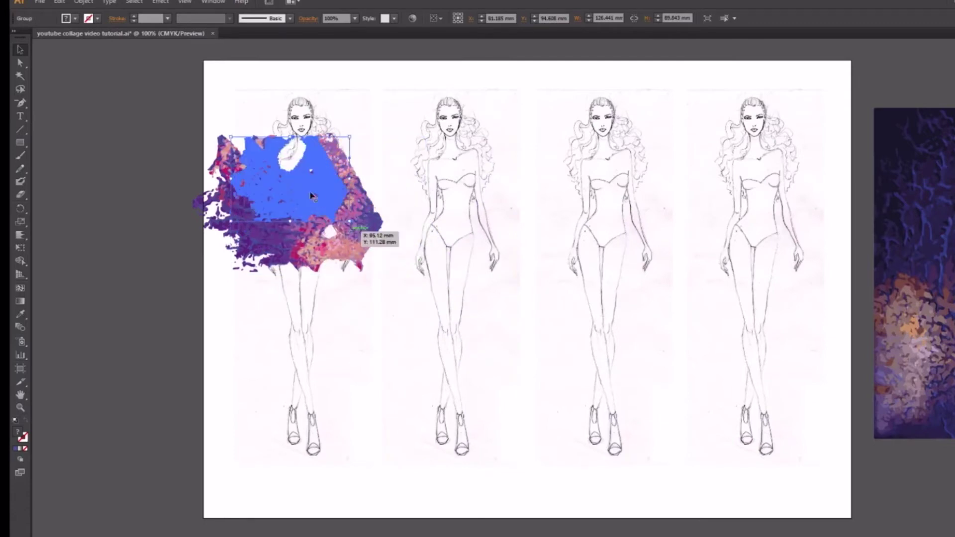
drag(301, 198, 304, 200)
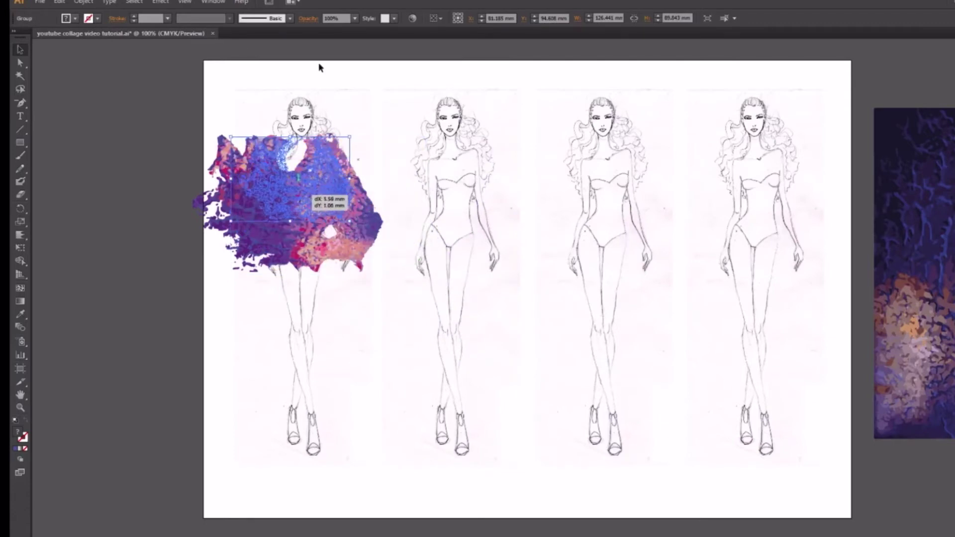
Flip the smaller copy horizontally, widen it to about 89 mm and place it back over the first figure's chest.
click(319, 63)
click(324, 189)
key(Delete)
click(293, 198)
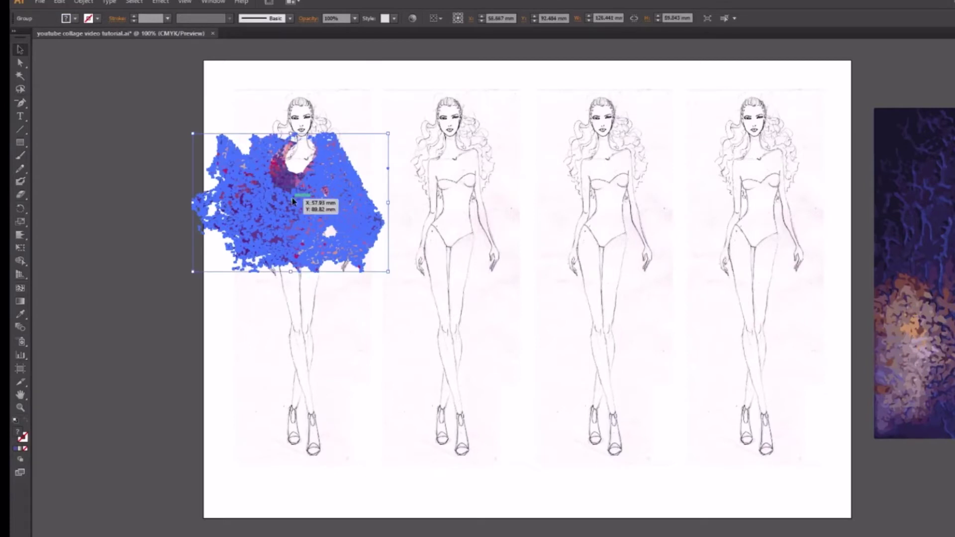
click(283, 182)
mouse_move(239, 181)
mouse_down()
mouse_move(427, 172)
mouse_move(494, 189)
mouse_move(335, 205)
mouse_move(346, 197)
mouse_up()
drag(346, 197, 347, 197)
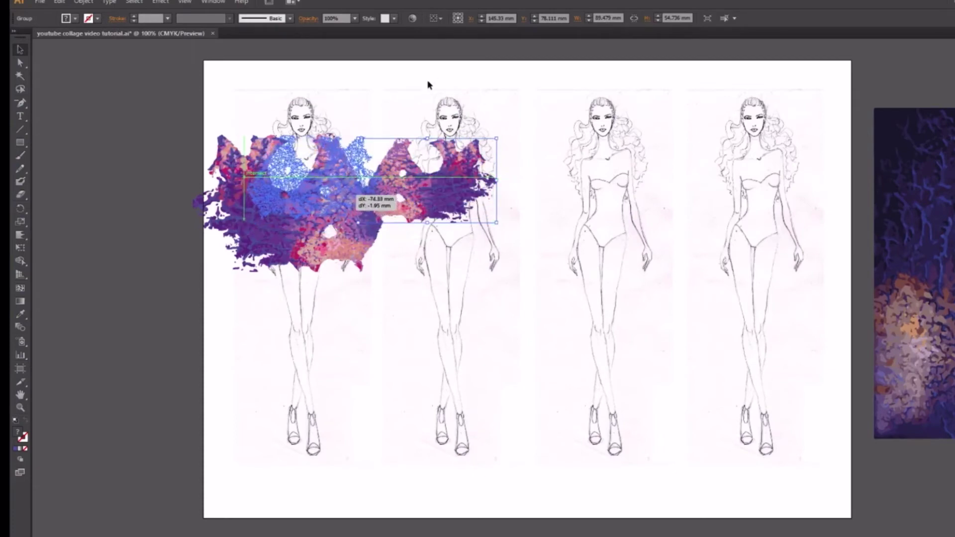
click(428, 64)
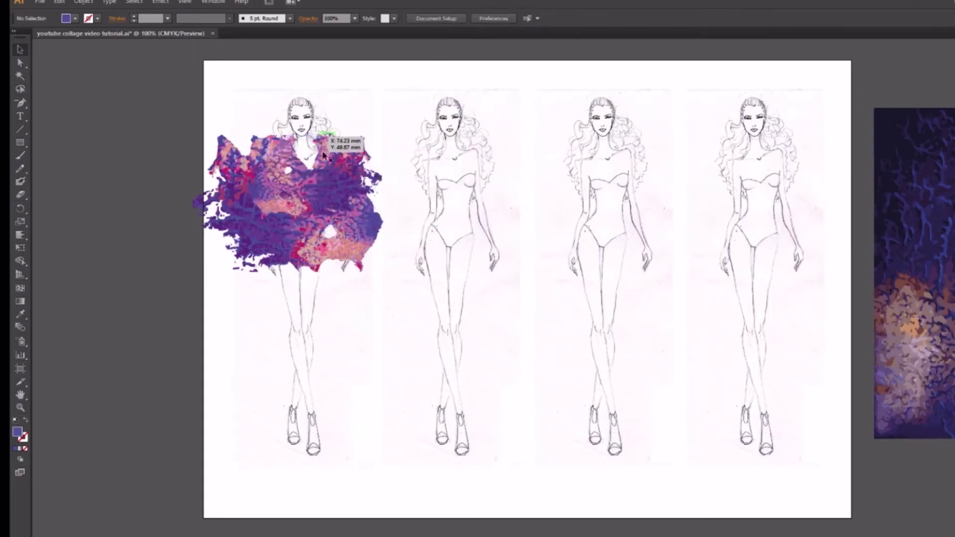
Paste a copy of the first figure's smaller texture and enlarge it to about 145 × 89 mm over the second figure.
click(348, 173)
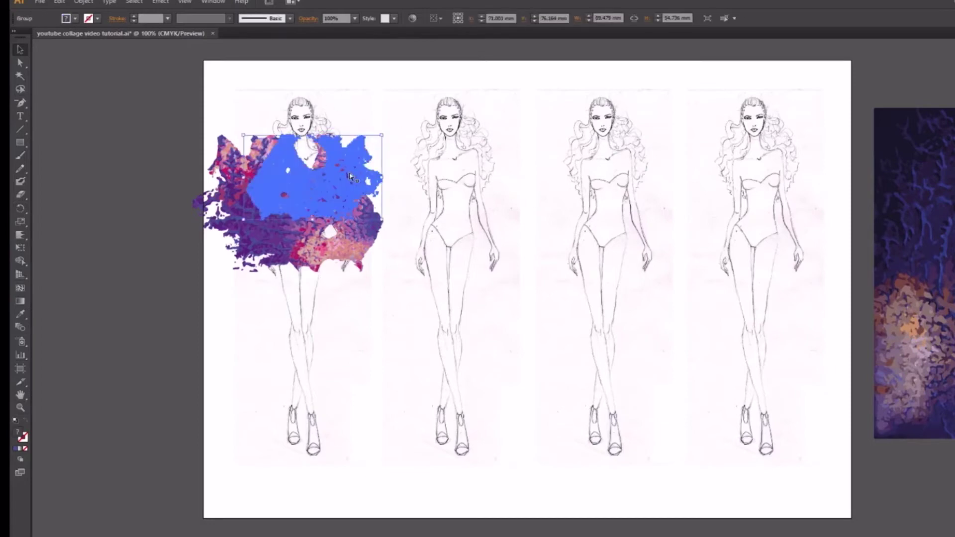
click(477, 71)
key(ctrl+v)
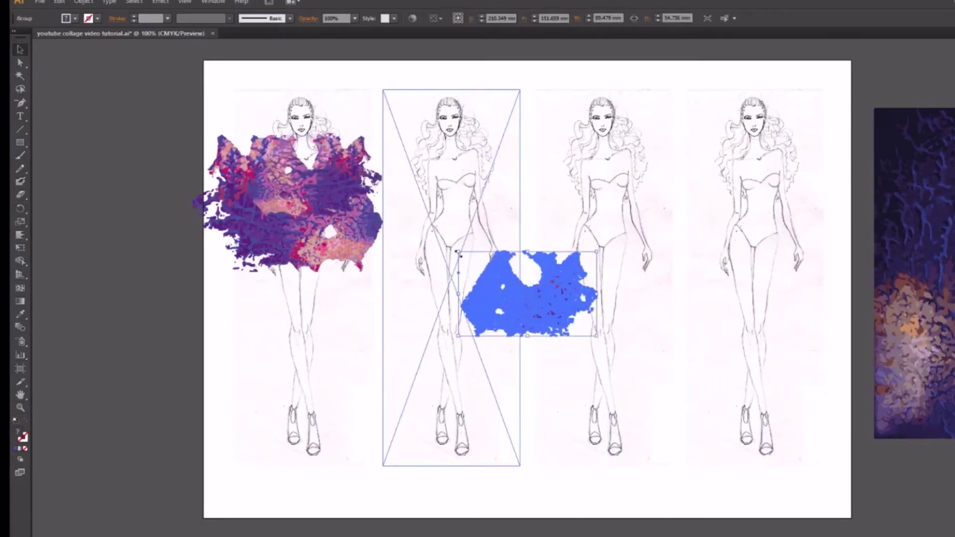
drag(419, 226, 373, 199)
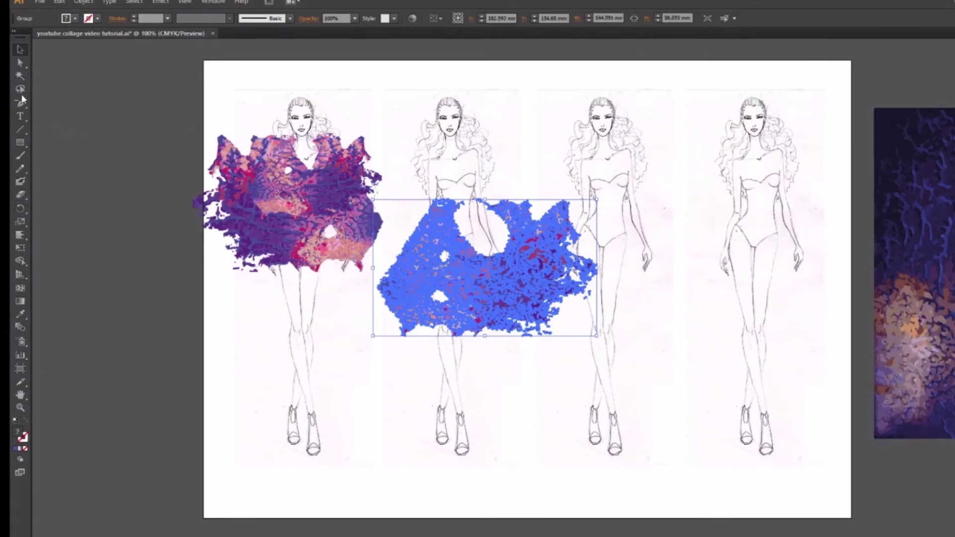
Erase a freehand dividing line from the enlarged texture's neck opening to its lower edge, undoing the extra branch.
click(20, 194)
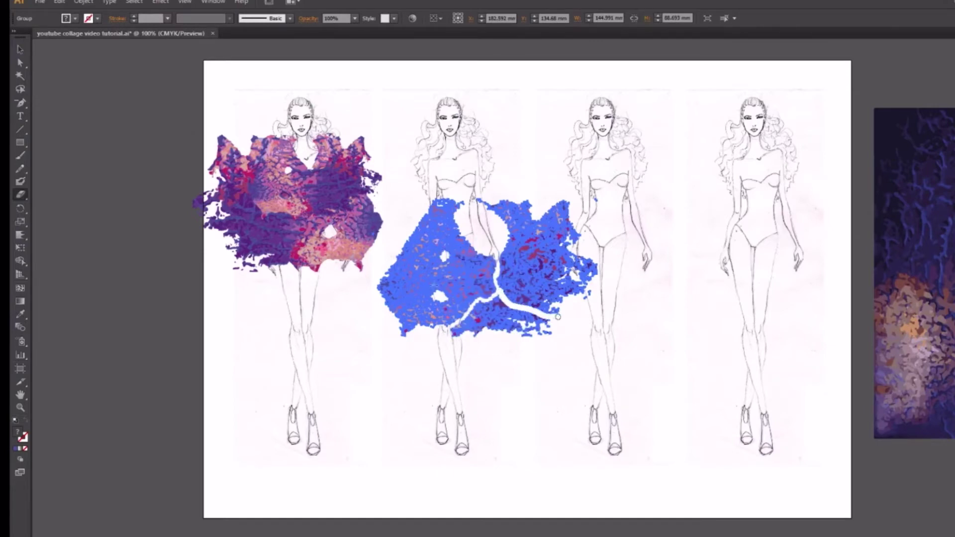
key(ctrl+z)
click(19, 50)
click(392, 239)
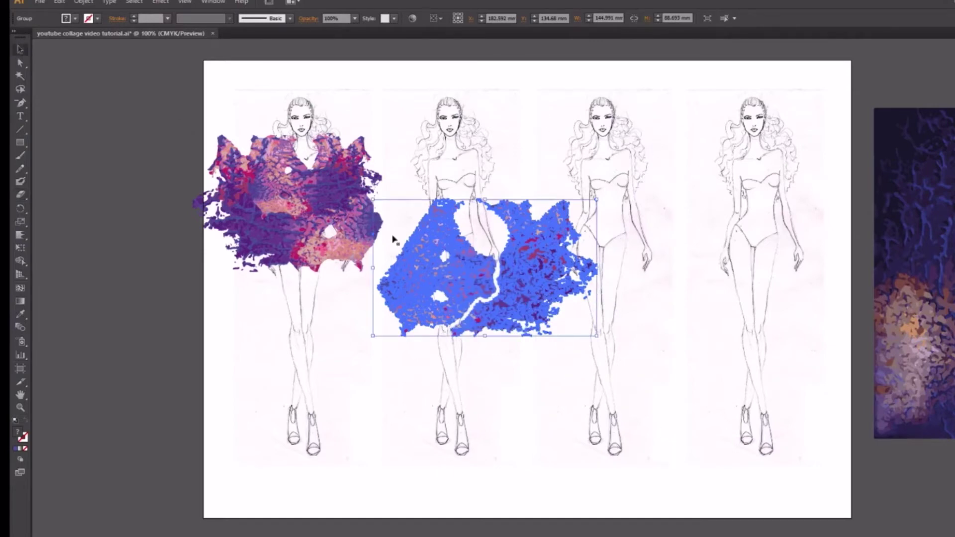
Lasso and delete the divided texture's lower middle section and a small spot inside its purple half.
click(20, 89)
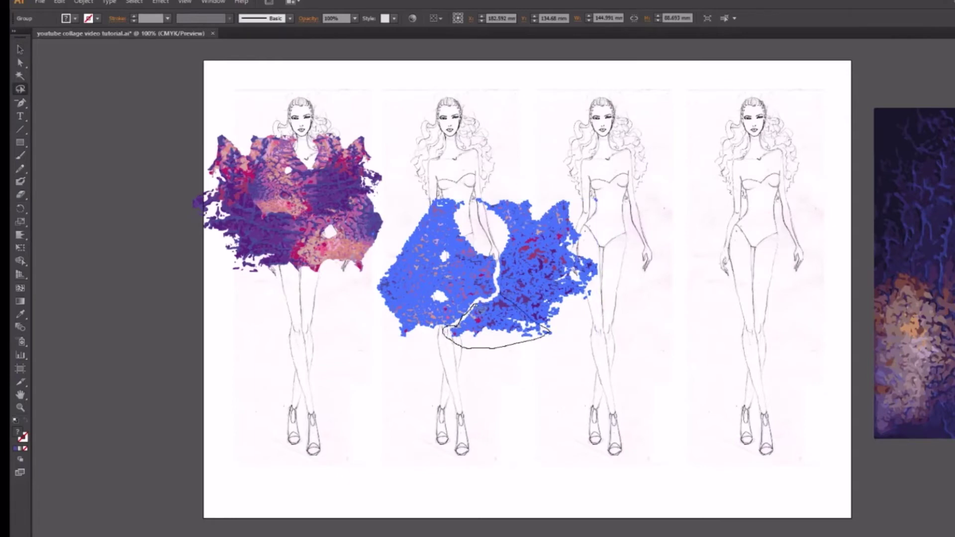
drag(479, 307, 500, 298)
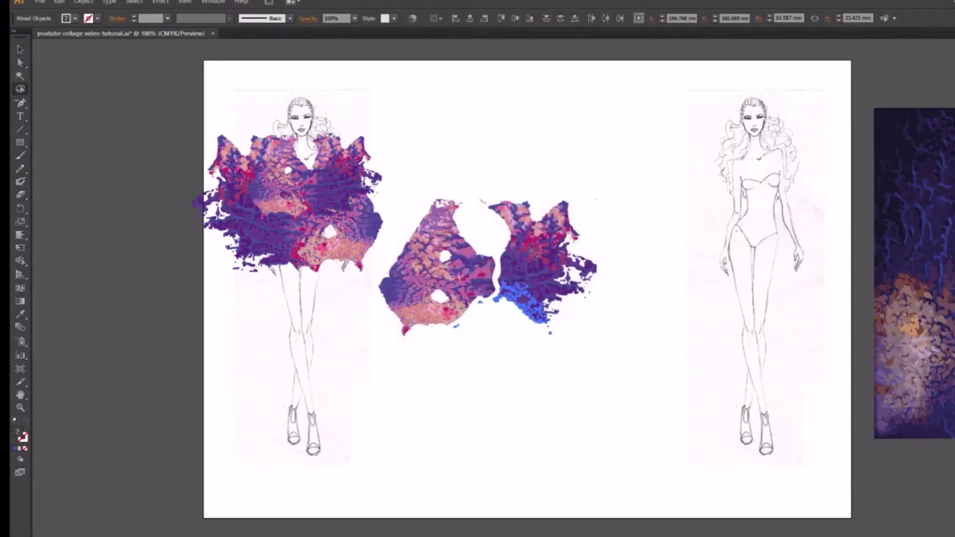
key(Delete)
drag(544, 251, 545, 249)
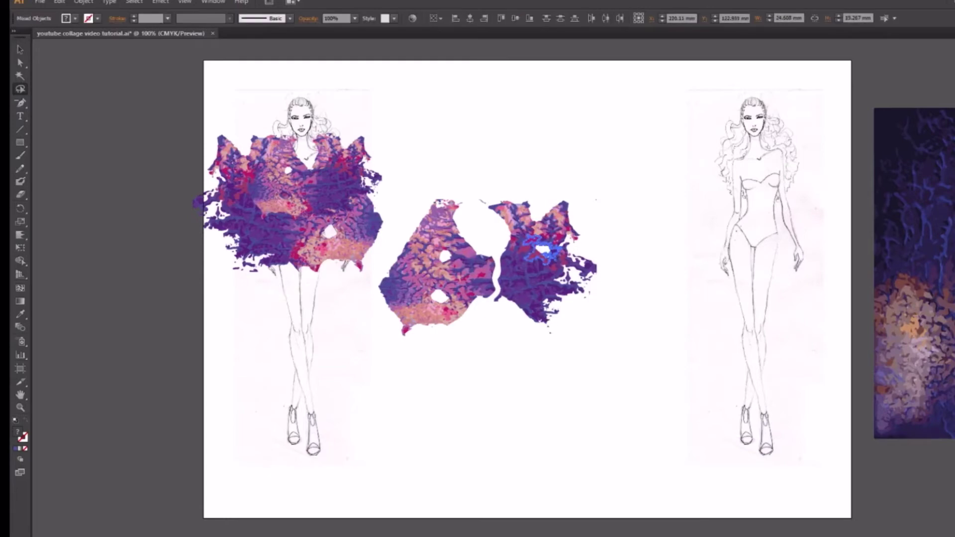
click(20, 49)
click(497, 77)
Paste copies of the fourth figure sketch into the empty second and third figure places.
click(773, 173)
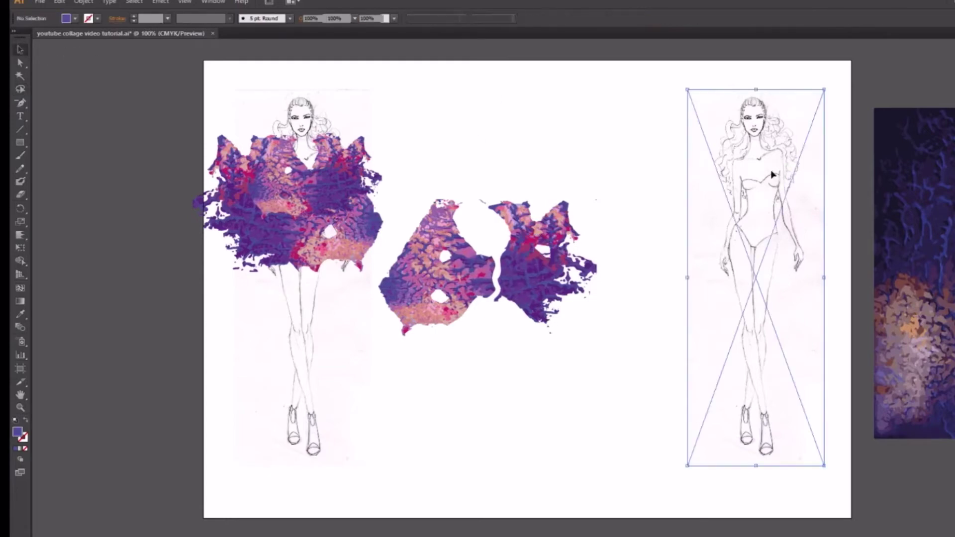
click(525, 133)
key(ctrl+v)
mouse_move(533, 162)
mouse_down()
mouse_move(461, 162)
mouse_move(455, 142)
mouse_move(583, 141)
mouse_up()
key(ctrl+z)
Send the two pasted figure sketches behind the textures and align their top edges.
shift+click(471, 136)
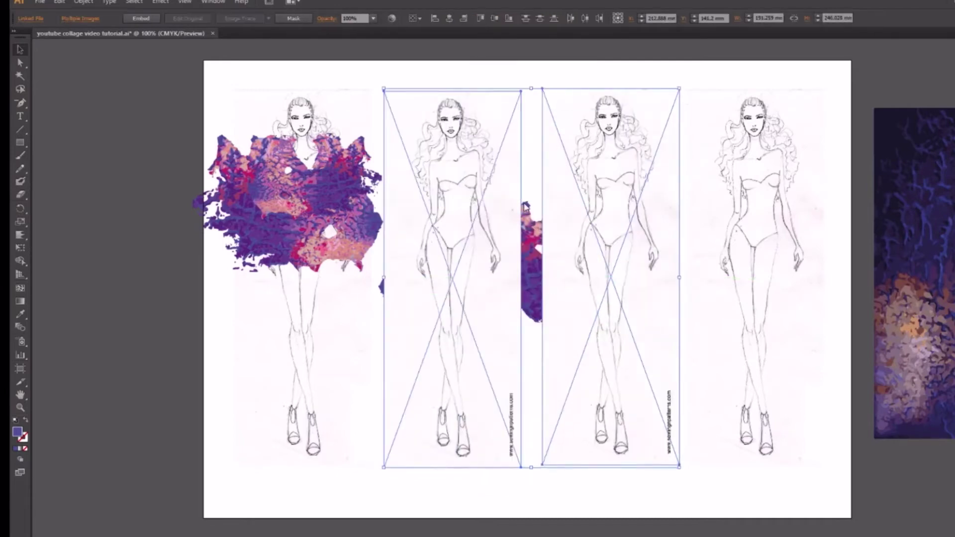
key(ctrl+shift+bracketleft)
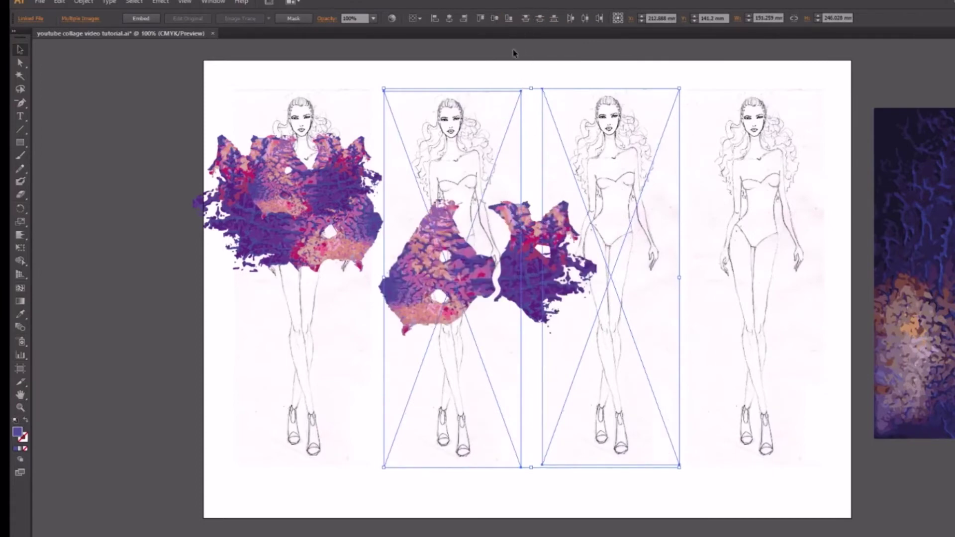
click(480, 18)
click(493, 60)
Scale the divided texture down to about 85 × 52 mm and centre it over the second figure's chest.
mouse_move(530, 266)
mouse_down()
mouse_move(503, 234)
mouse_move(501, 204)
mouse_up()
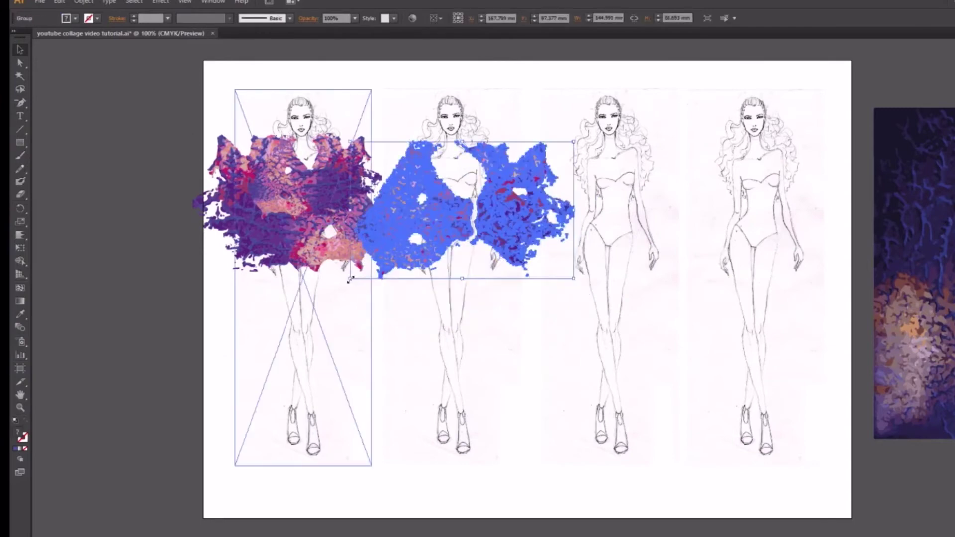
drag(350, 280, 442, 222)
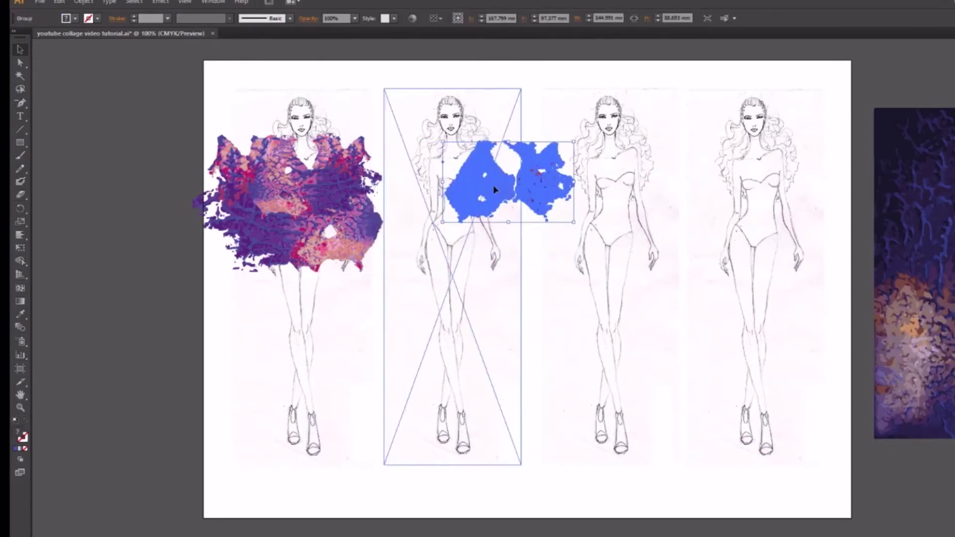
drag(495, 190, 489, 194)
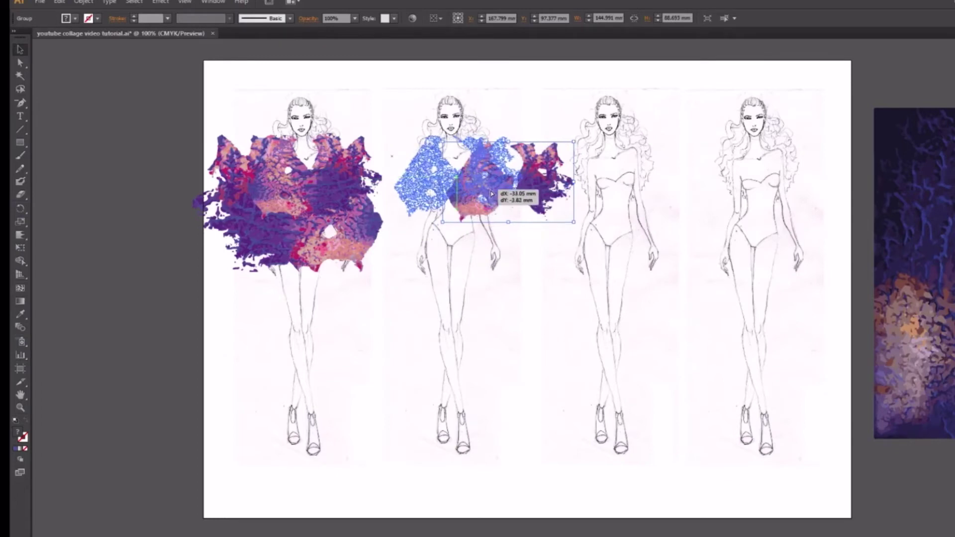
click(540, 55)
Isolate the second figure's texture group, lasso and copy its peach-tipped half, and exit the group.
click(458, 196)
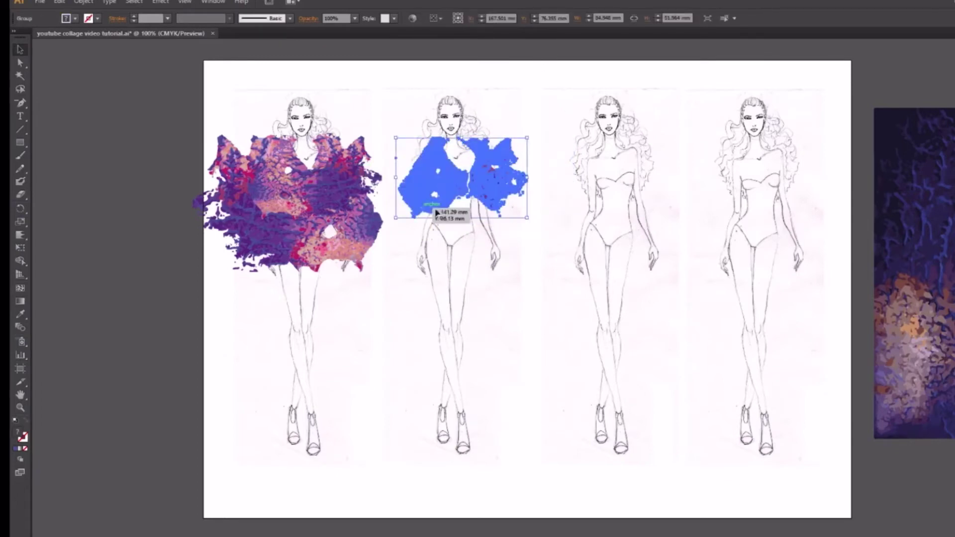
double_click(438, 202)
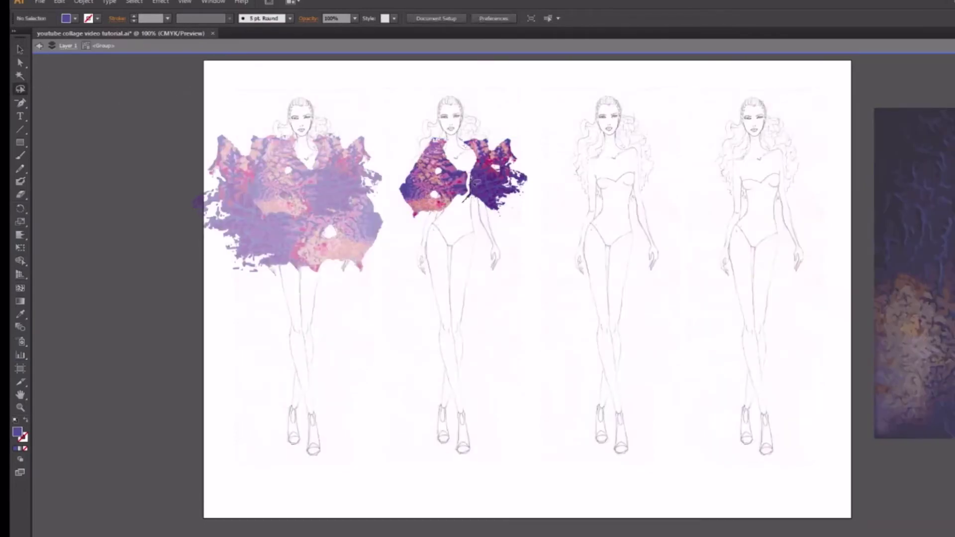
drag(393, 183, 395, 187)
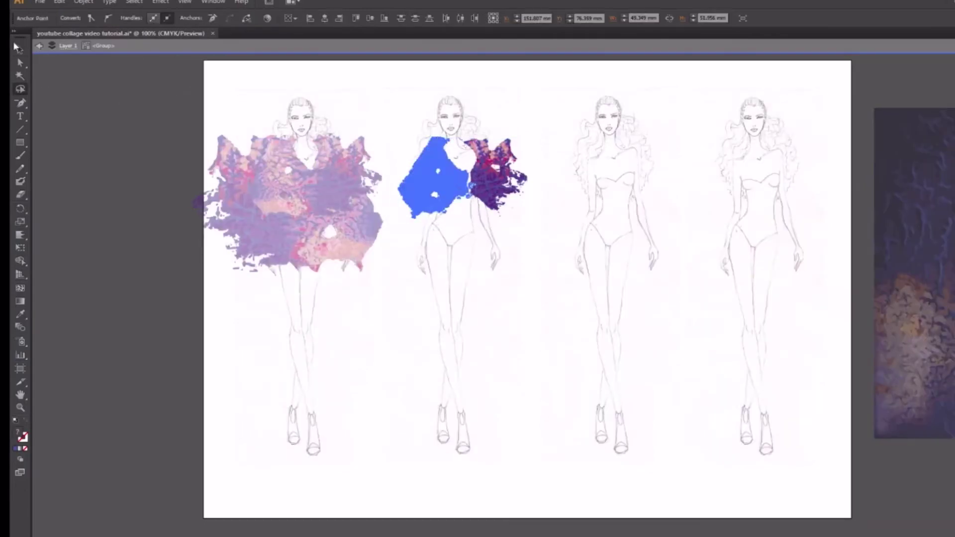
key(v)
click(560, 229)
double_click(155, 395)
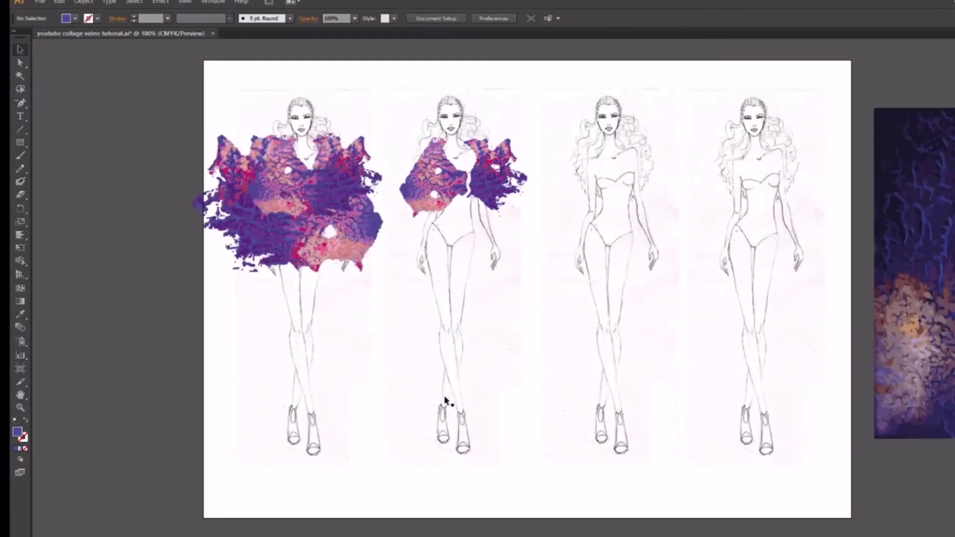
Paste the copied half, rotate it and place it over the second figure's hips.
click(446, 401)
key(ctrl+v)
mouse_move(546, 295)
mouse_down()
mouse_move(388, 230)
mouse_move(538, 227)
mouse_up()
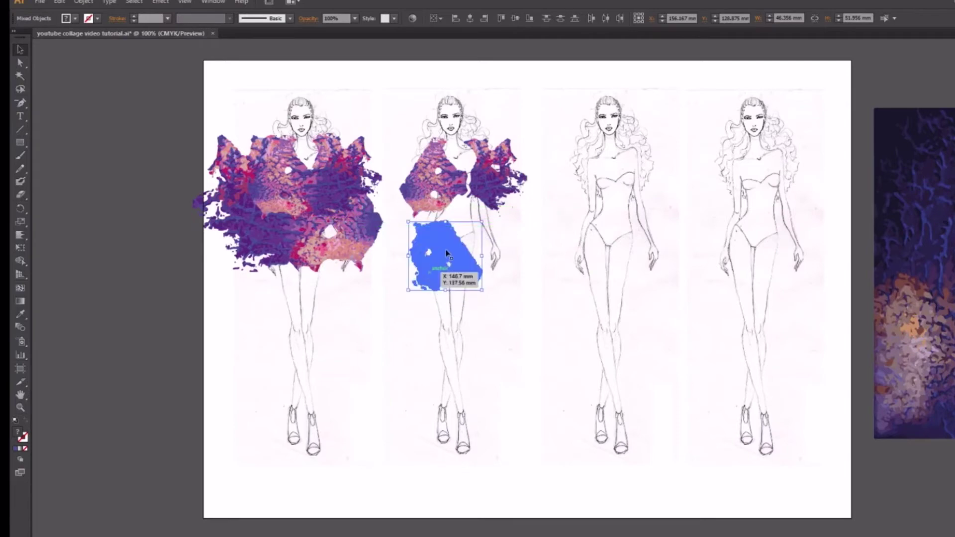
drag(446, 254, 468, 244)
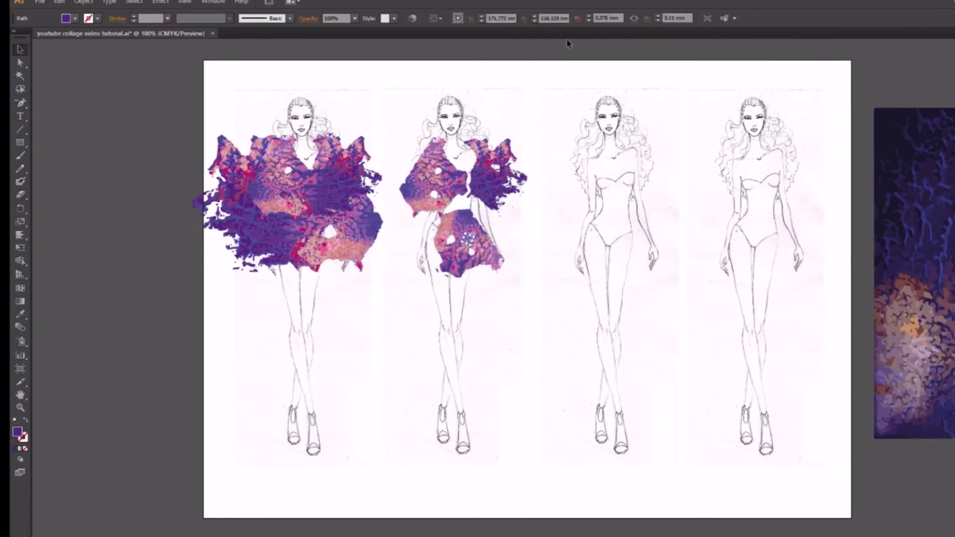
key(ctrl+equal)
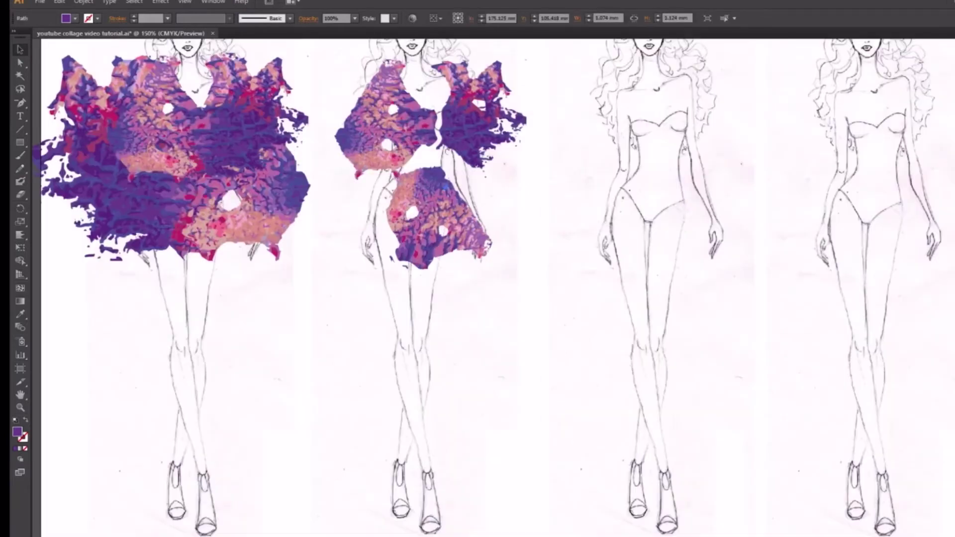
key(ctrl+equal)
scroll(505, 341, up, 2)
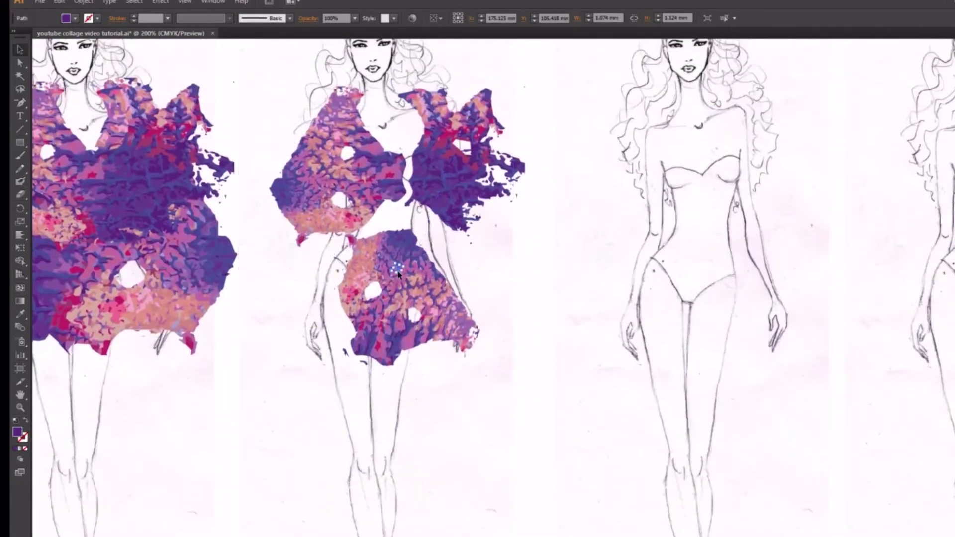
click(372, 247)
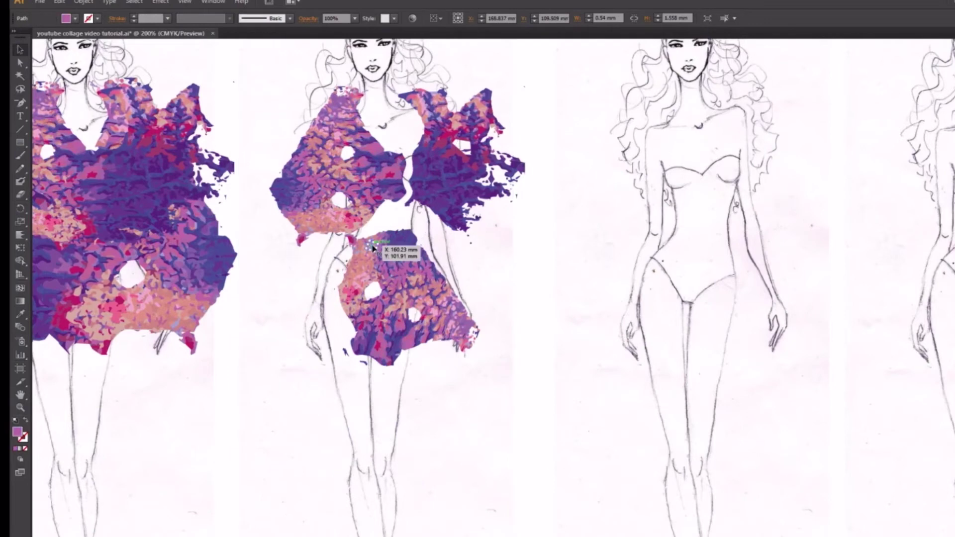
double_click(372, 247)
key(q)
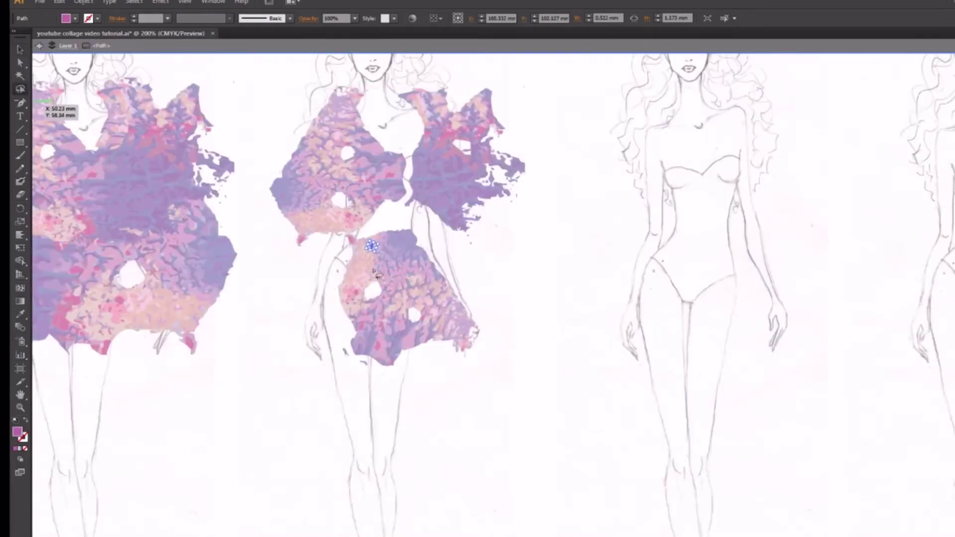
click(374, 272)
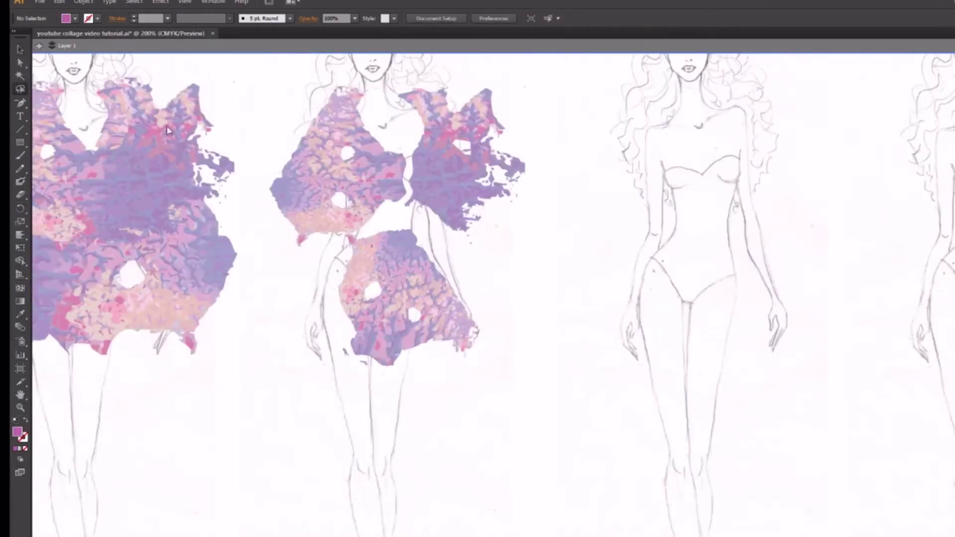
click(40, 44)
Lasso the whole hip piece and stretch it slightly upward toward the second figure's waist.
mouse_move(382, 227)
mouse_down()
mouse_move(470, 395)
mouse_move(454, 264)
mouse_move(433, 229)
mouse_up()
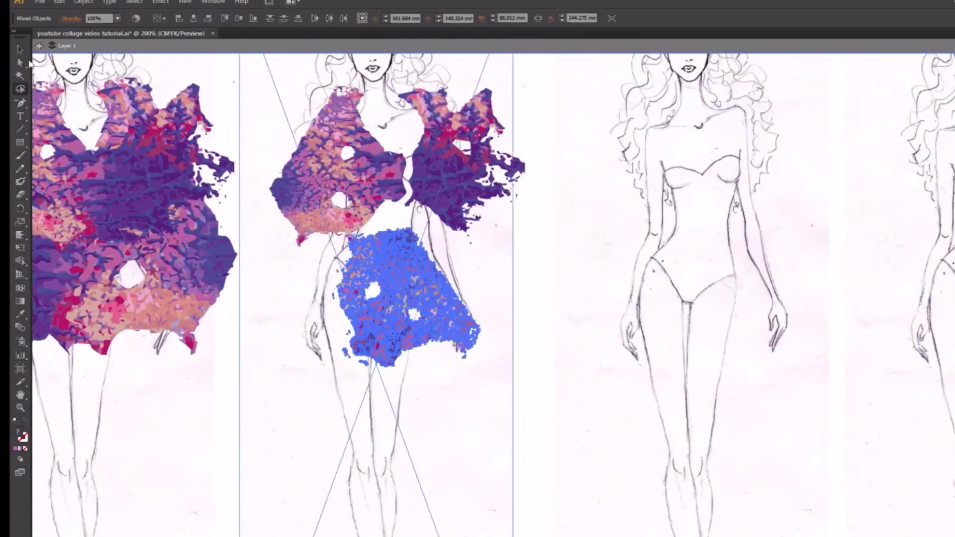
click(20, 50)
shift+click(495, 296)
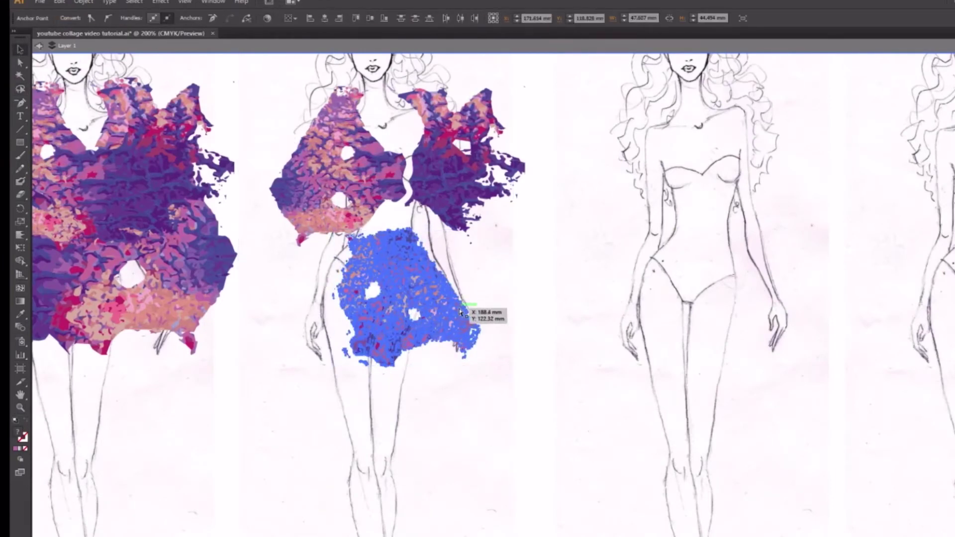
drag(463, 318, 584, 321)
drag(601, 369, 549, 321)
drag(520, 279, 448, 324)
click(521, 327)
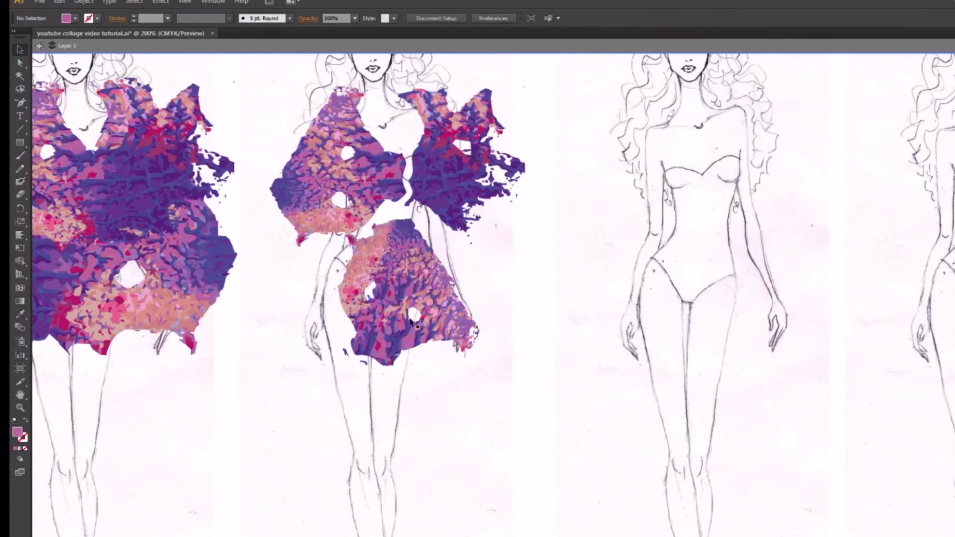
Isolate the second figure's upper texture group, lasso and copy its dark purple half, and exit isolation.
scroll(363, 259, down, 2)
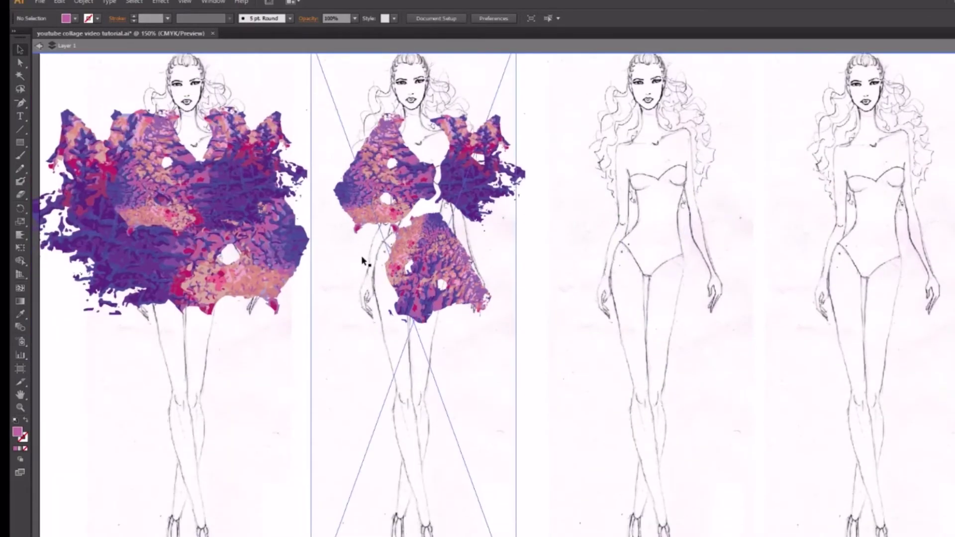
scroll(447, 251, up, 1)
click(480, 195)
double_click(482, 199)
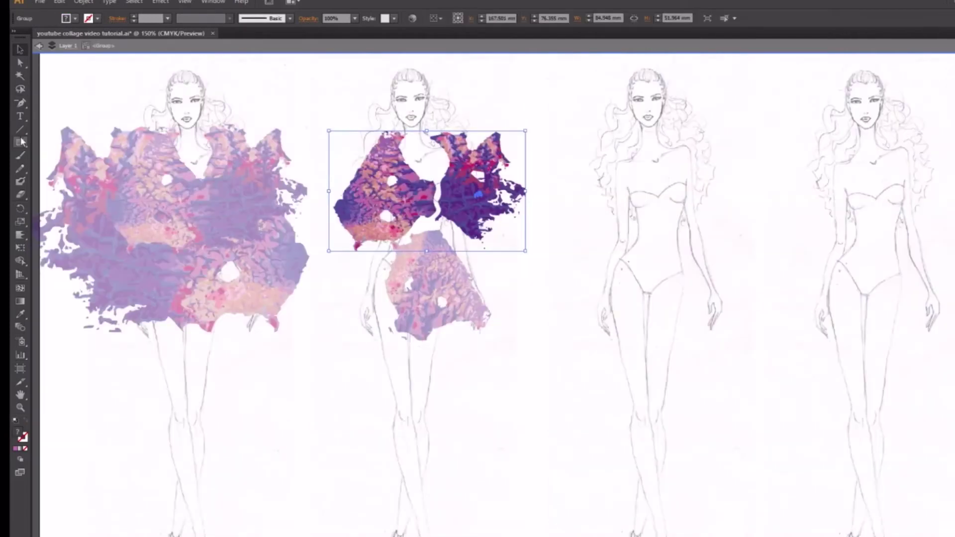
click(23, 92)
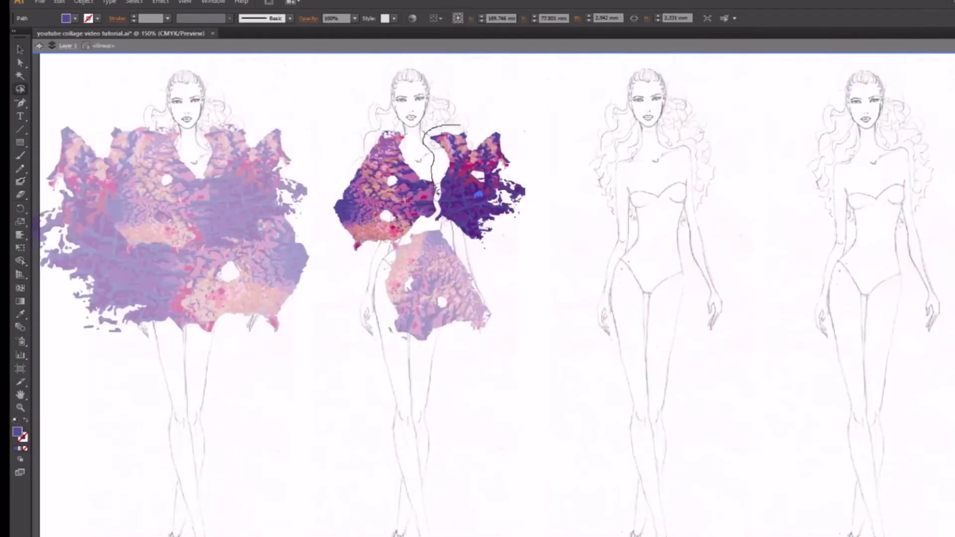
mouse_move(502, 263)
mouse_down()
mouse_move(444, 150)
mouse_move(447, 130)
mouse_up()
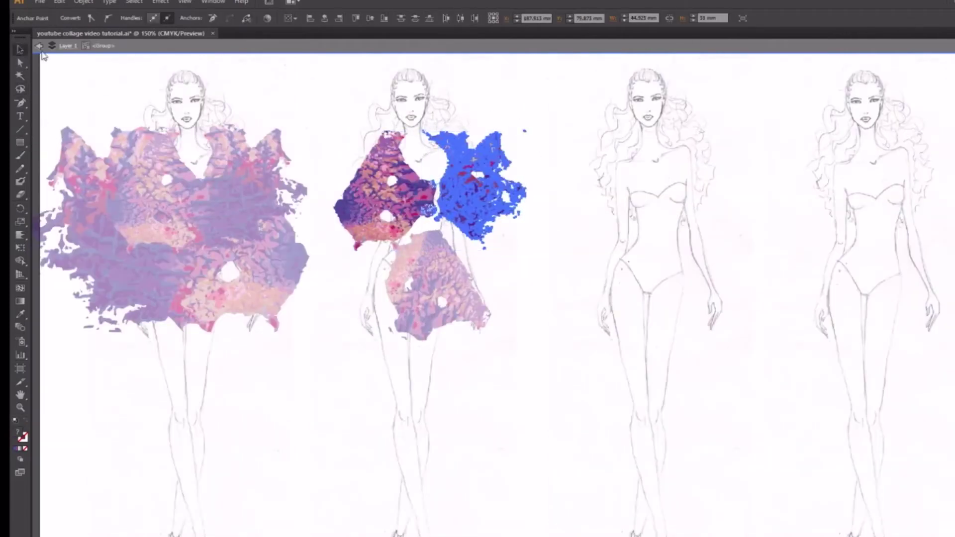
click(372, 51)
Paste the copied purple half and mirror it horizontally over the second figure's hips.
click(505, 396)
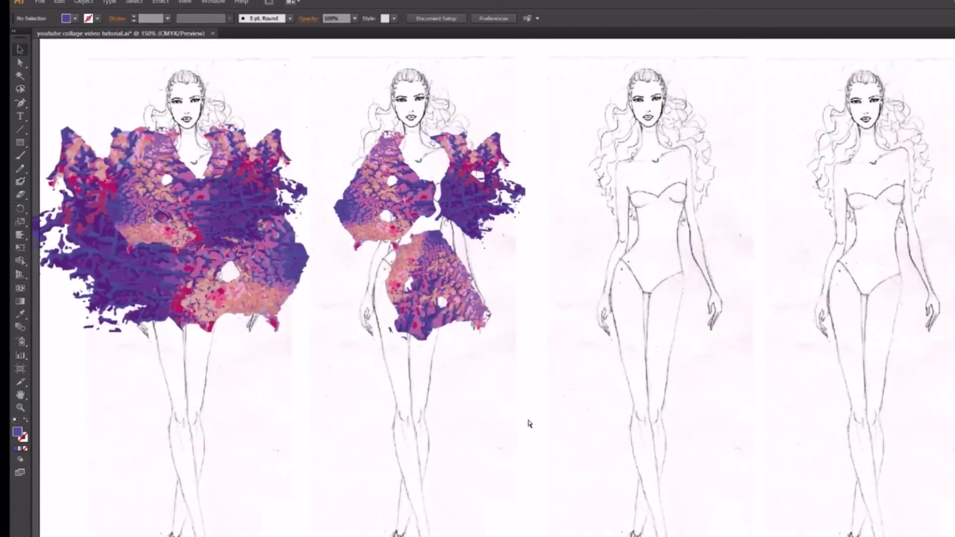
key(ctrl+v)
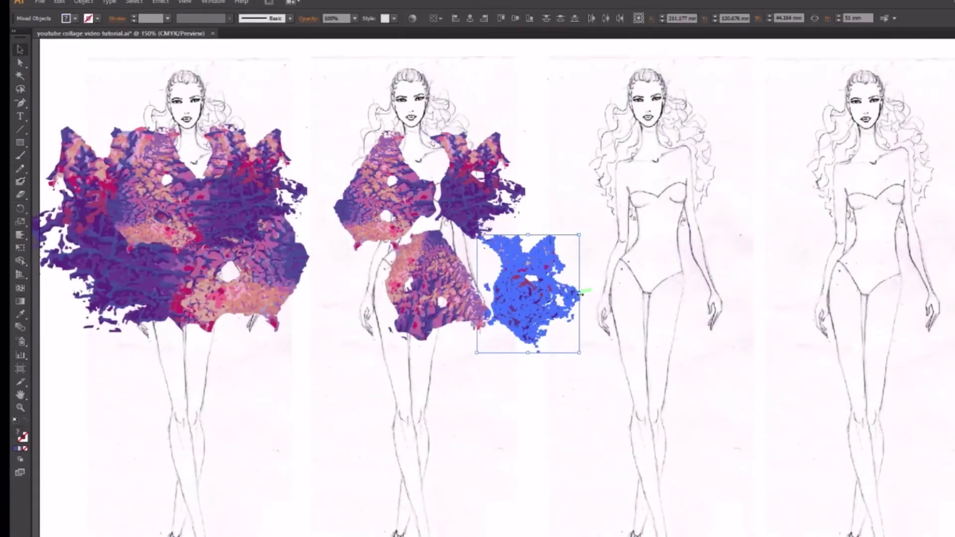
drag(579, 294, 354, 329)
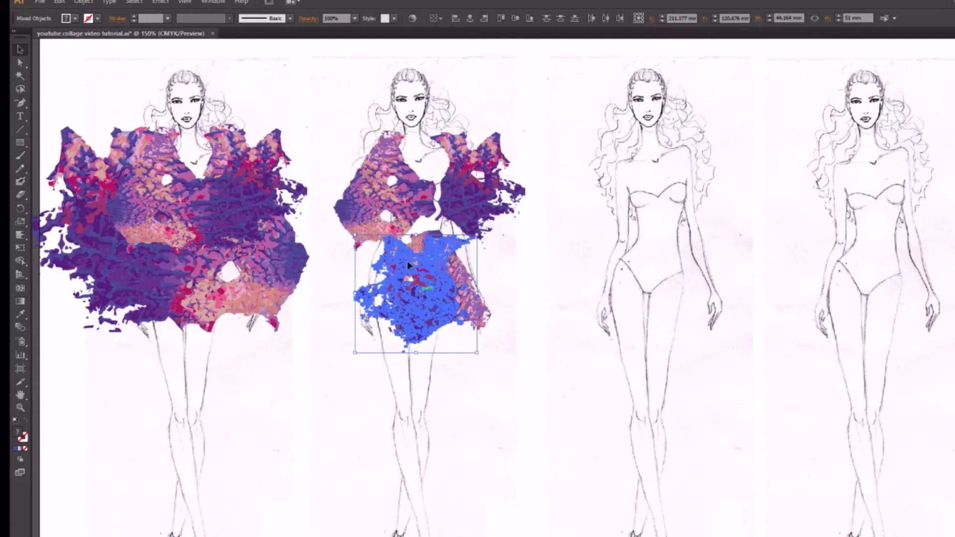
Shift the mirrored purple half outward to the side of the second figure's hips.
drag(407, 260, 369, 263)
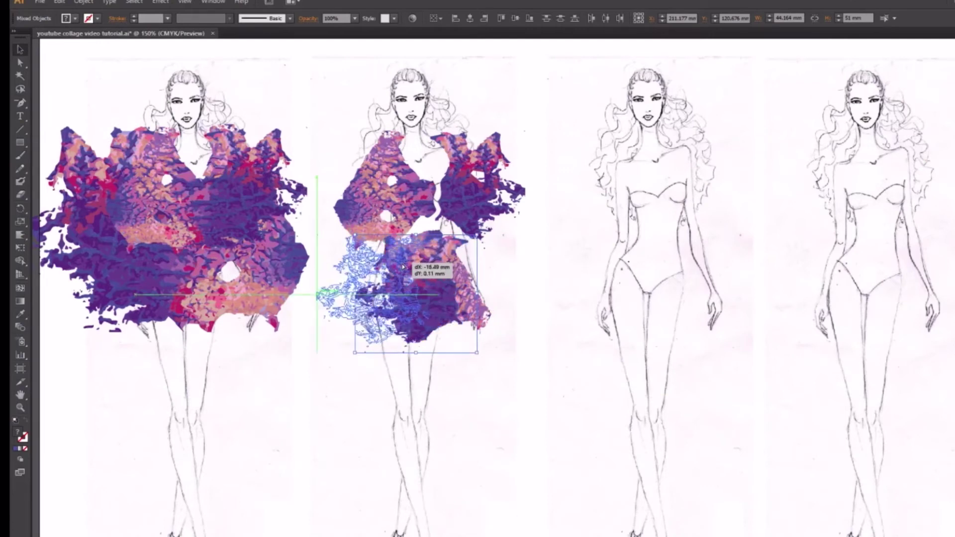
click(528, 55)
key(ctrl+minus)
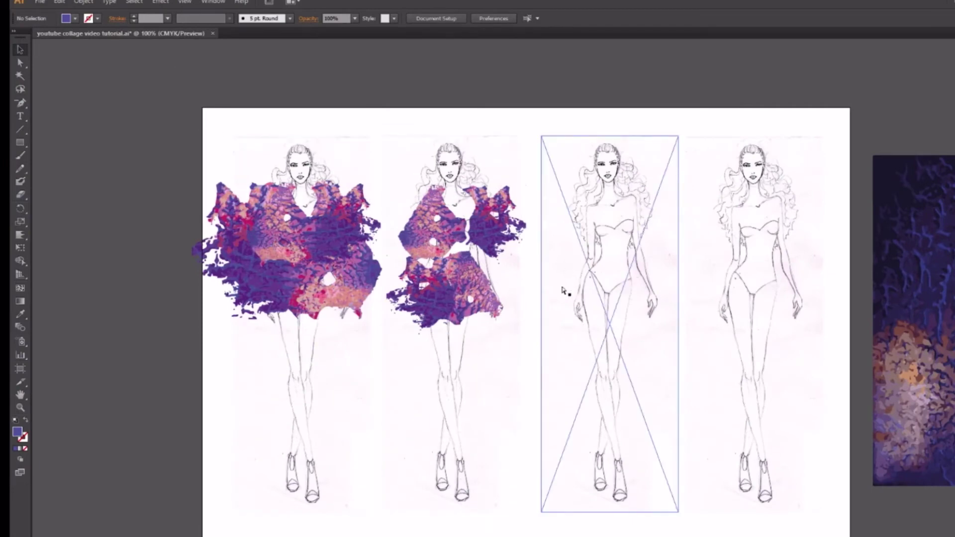
Paste the purple half on one side of the third figure's waist and place a mirrored copy on the opposite side.
key(ctrl+v)
drag(559, 294, 634, 232)
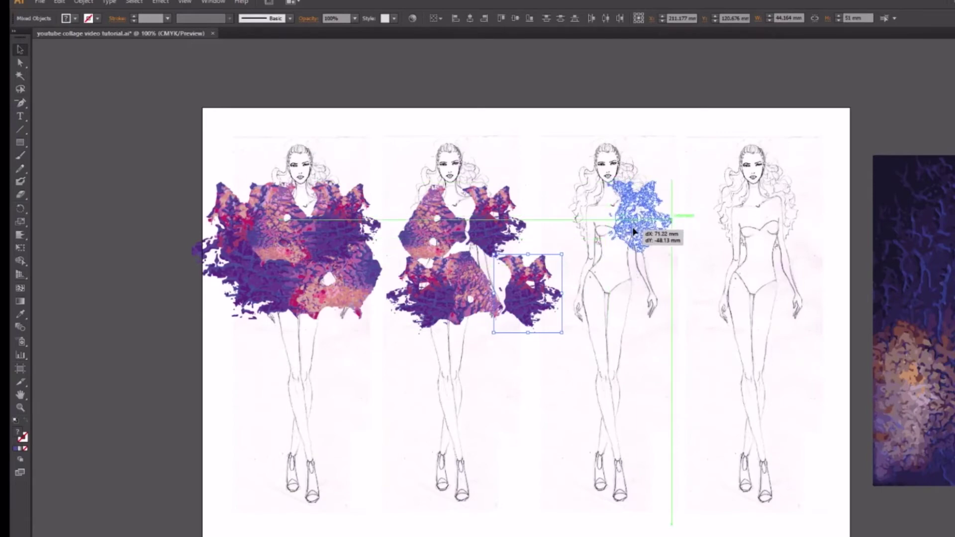
drag(651, 272, 659, 315)
drag(622, 269, 493, 293)
drag(494, 293, 593, 249)
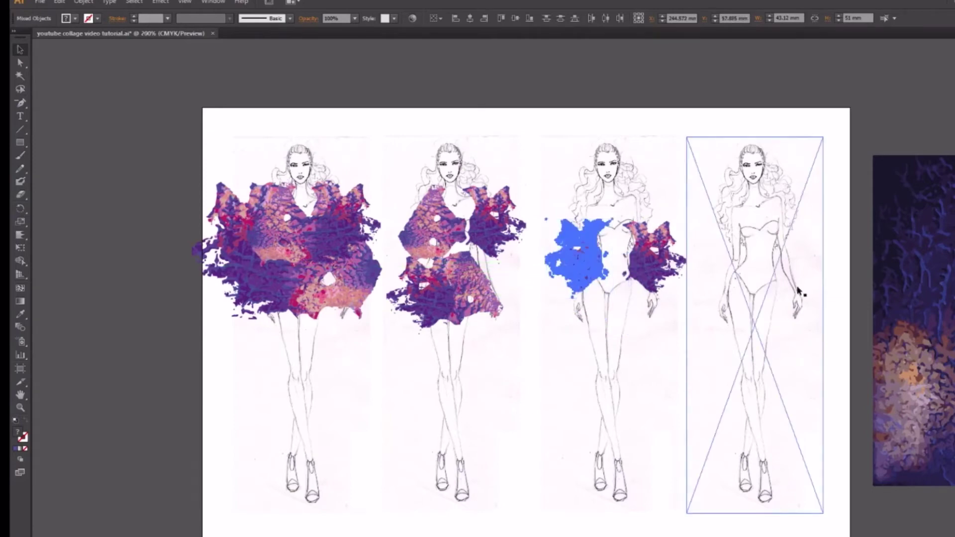
Add another copy of the purple half, scale it down to about 22 × 25 mm and place it at the third figure's neck.
scroll(729, 315, up, 8)
scroll(863, 171, down, 1)
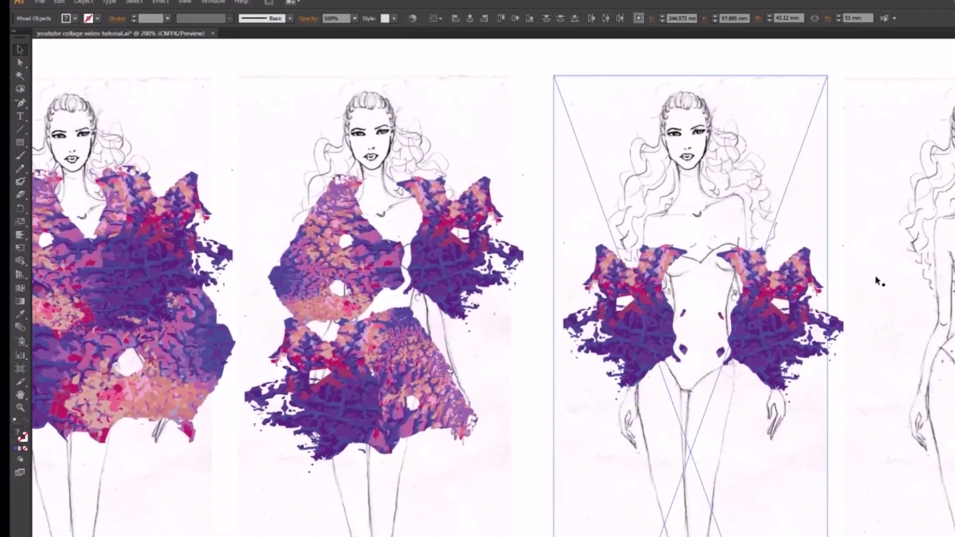
key(ctrl+shift+a)
scroll(745, 402, down, 2)
drag(625, 264, 562, 255)
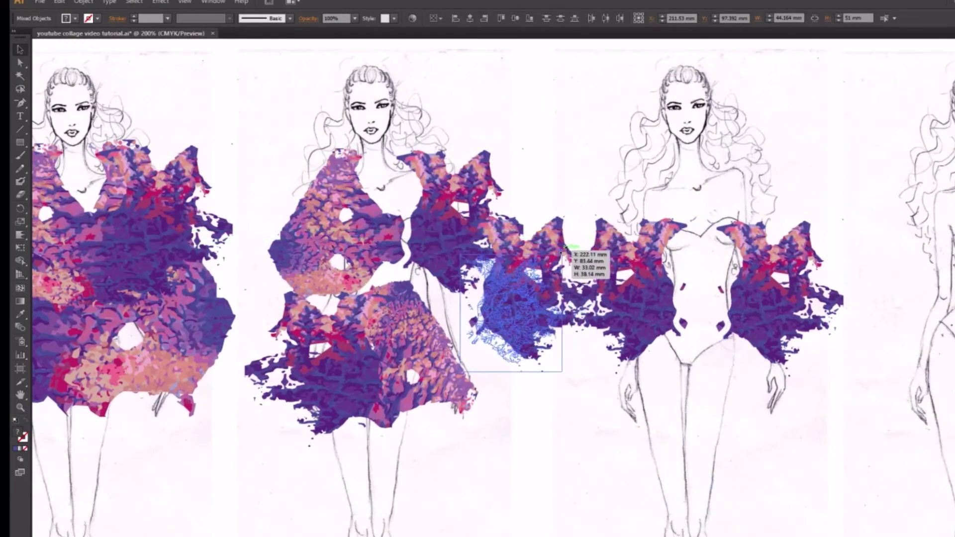
drag(510, 328, 684, 197)
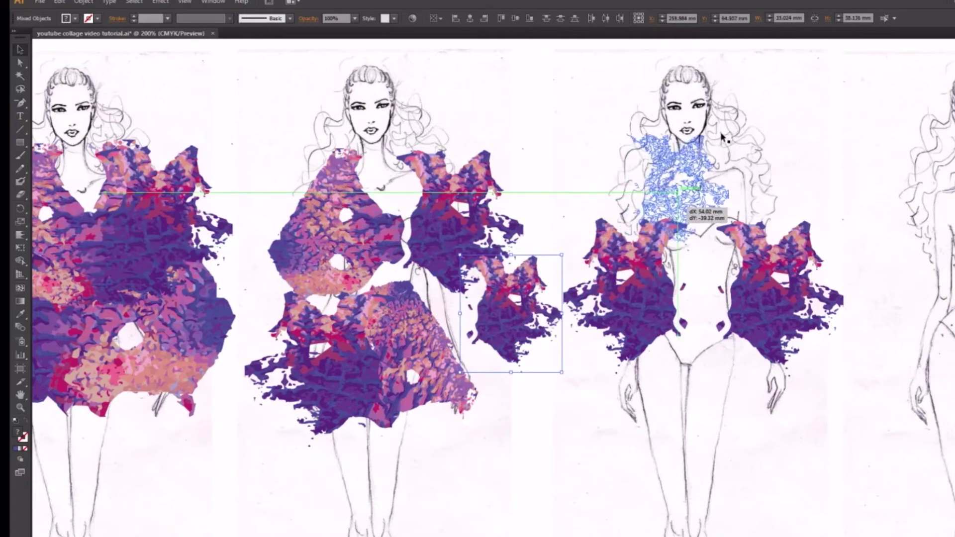
drag(729, 134, 696, 175)
Join a mirrored copy of the small purple piece to the first one to form a symmetrical collar on the third figure.
drag(665, 226, 615, 196)
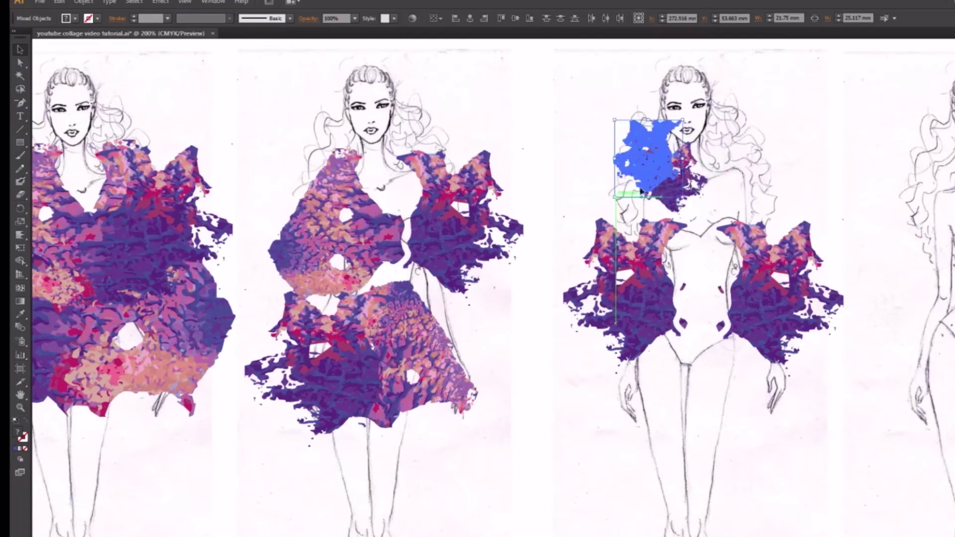
drag(658, 173, 724, 184)
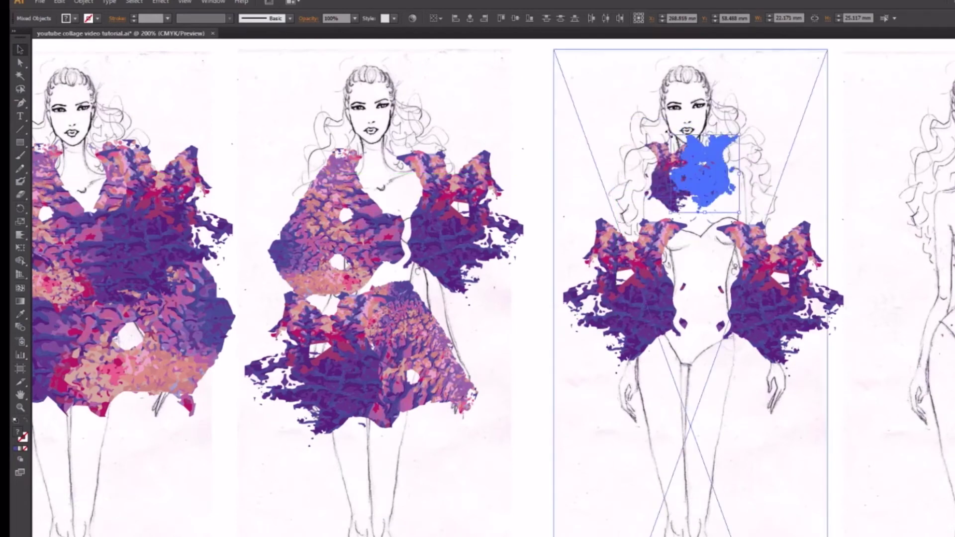
click(665, 130)
click(711, 173)
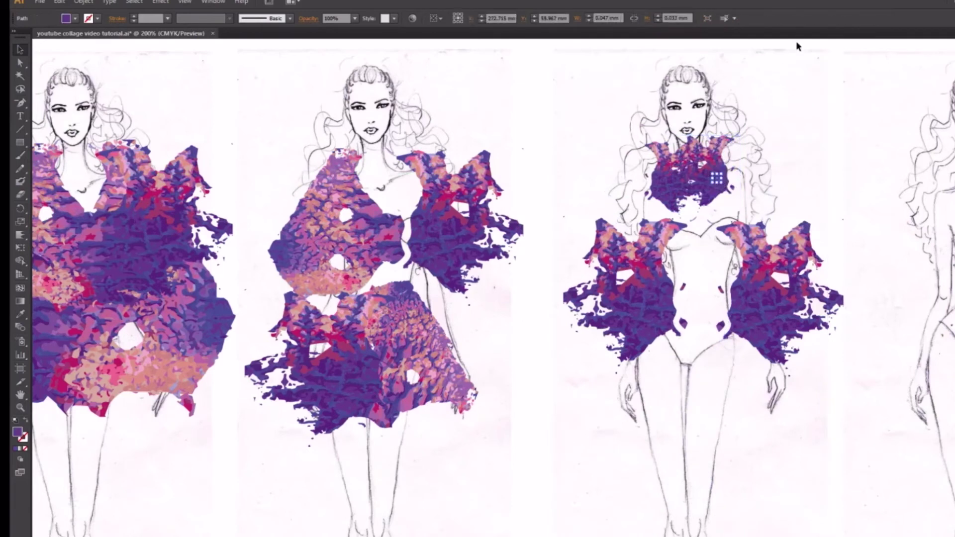
click(696, 160)
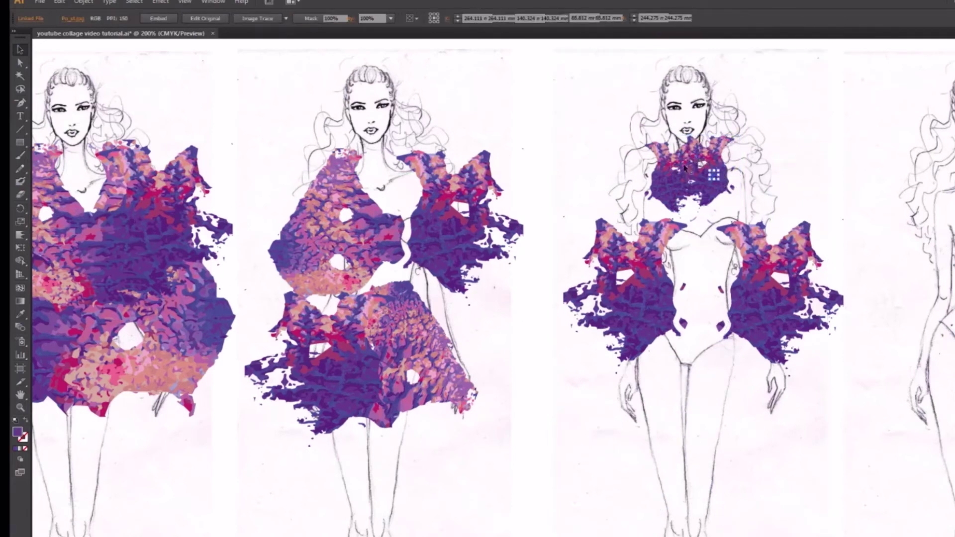
click(837, 242)
click(719, 195)
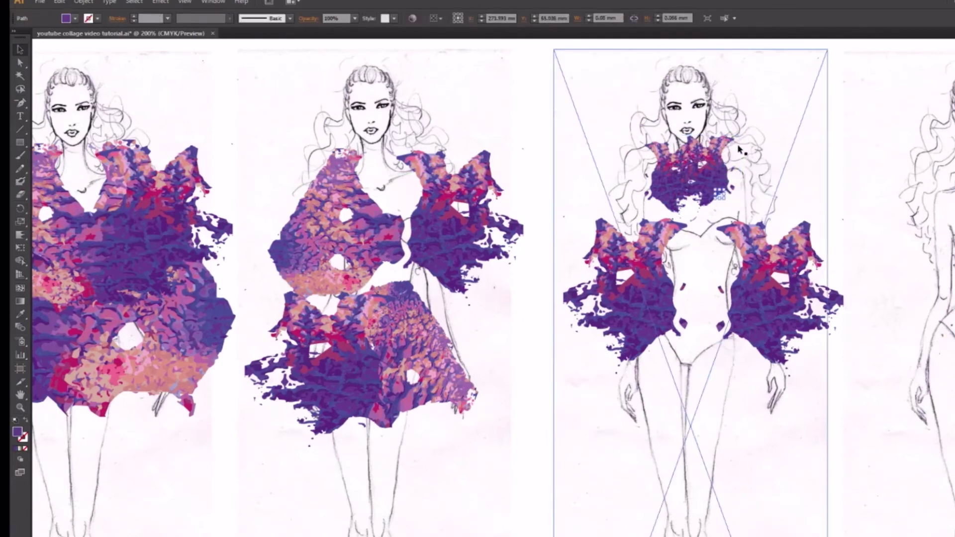
scroll(835, 246, down, 3)
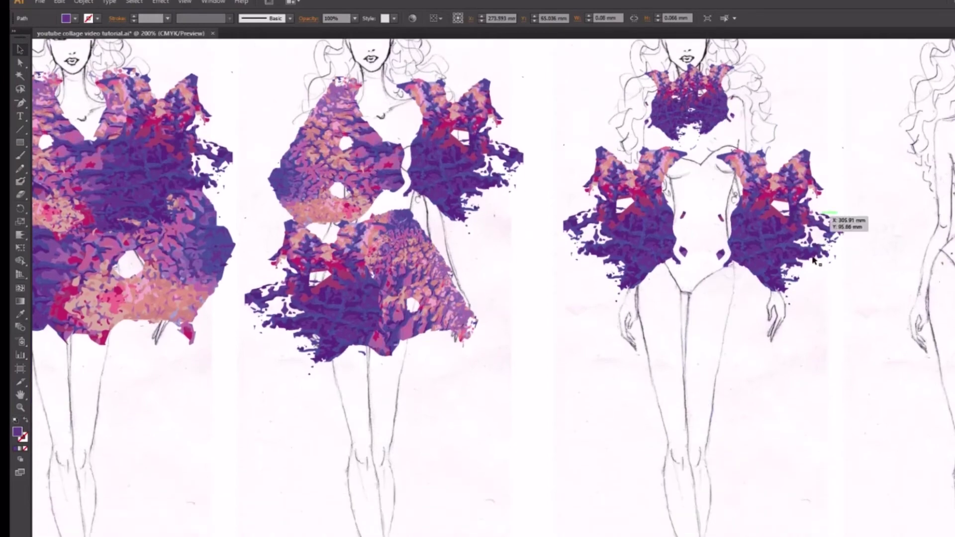
click(830, 254)
click(429, 259)
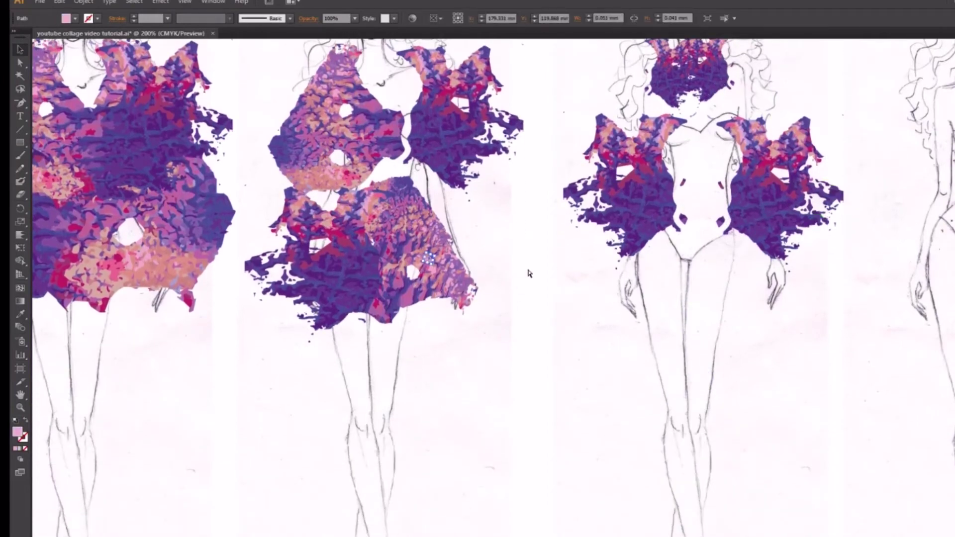
key(ctrl+minus)
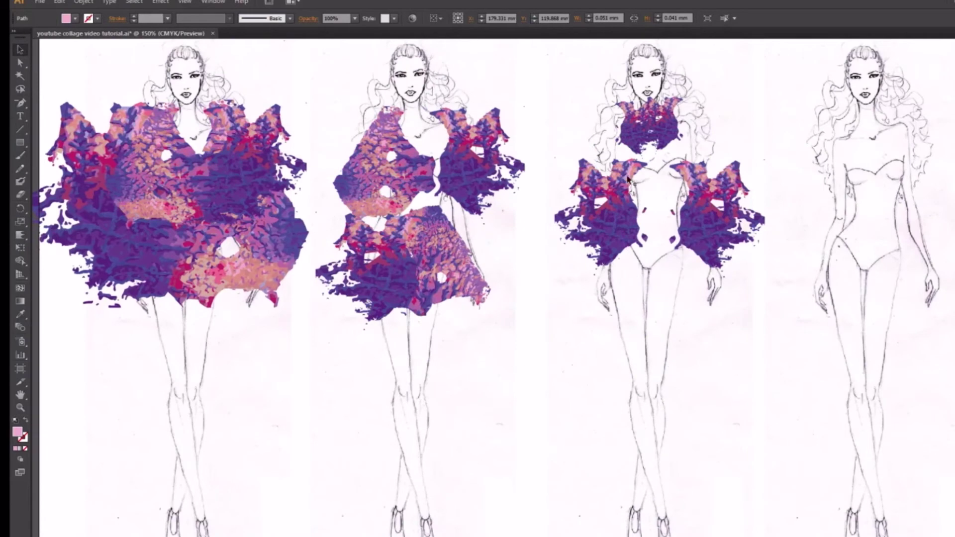
key(ctrl+shift+a)
double_click(446, 254)
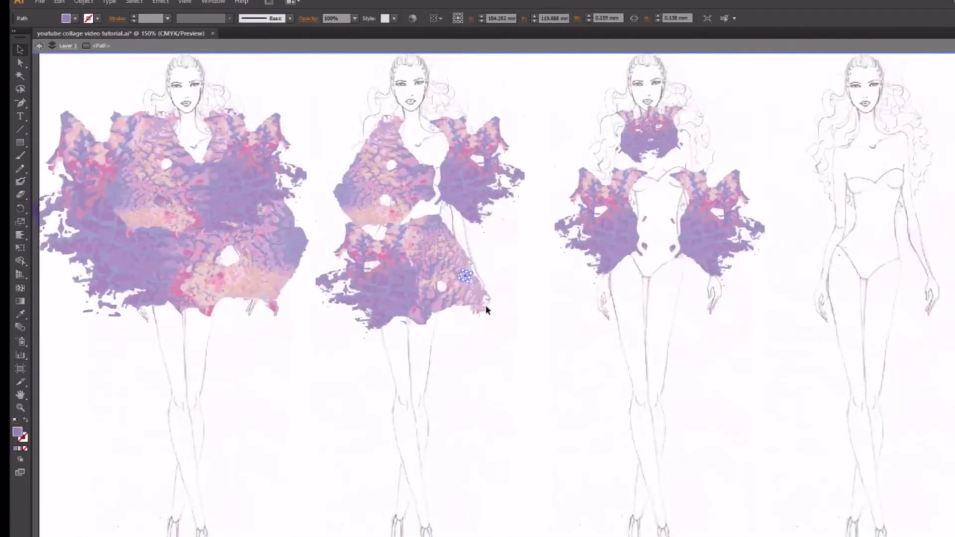
click(486, 308)
click(55, 47)
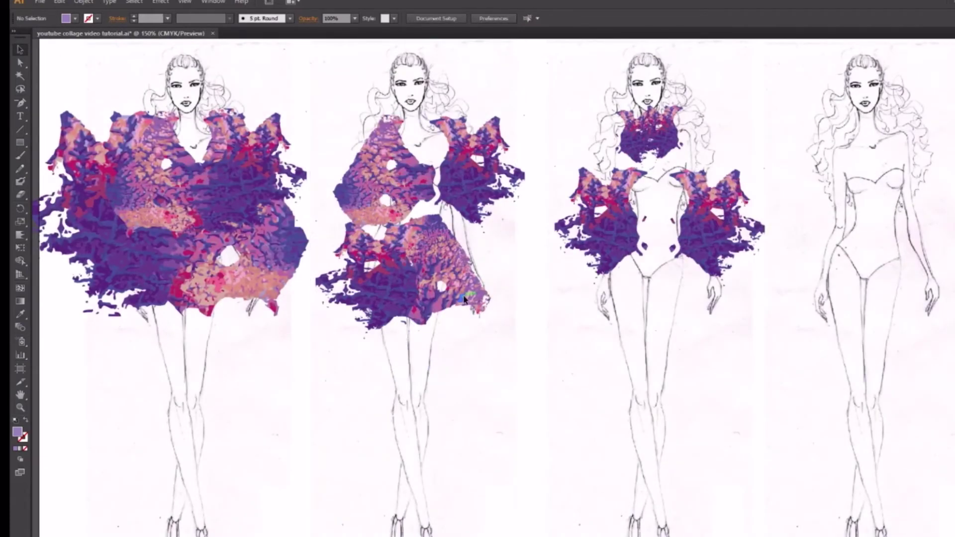
Place a 60% opacity copy of the small purple piece on the third figure's torso and stretch it to about 44 mm tall.
drag(464, 298, 537, 283)
click(522, 348)
drag(596, 363, 544, 280)
drag(534, 313, 655, 204)
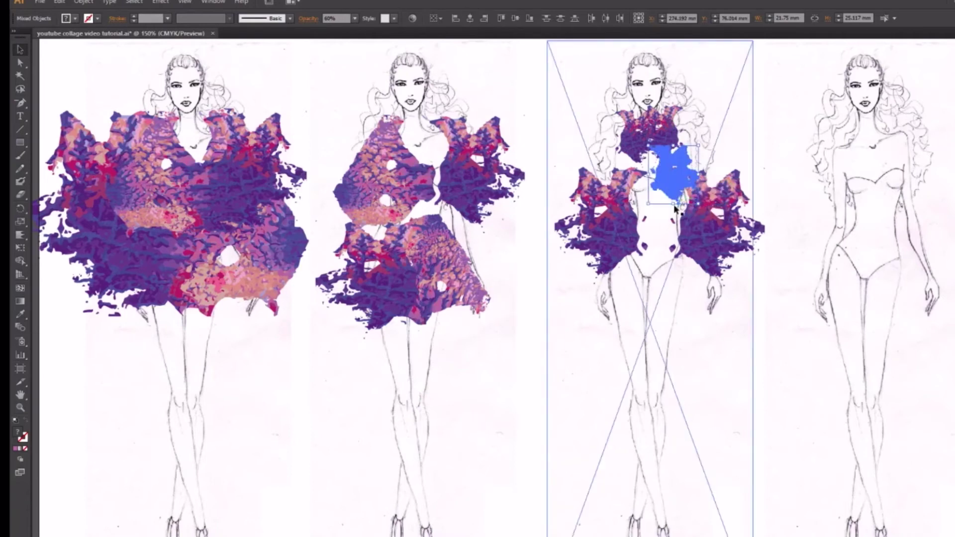
drag(673, 205, 672, 246)
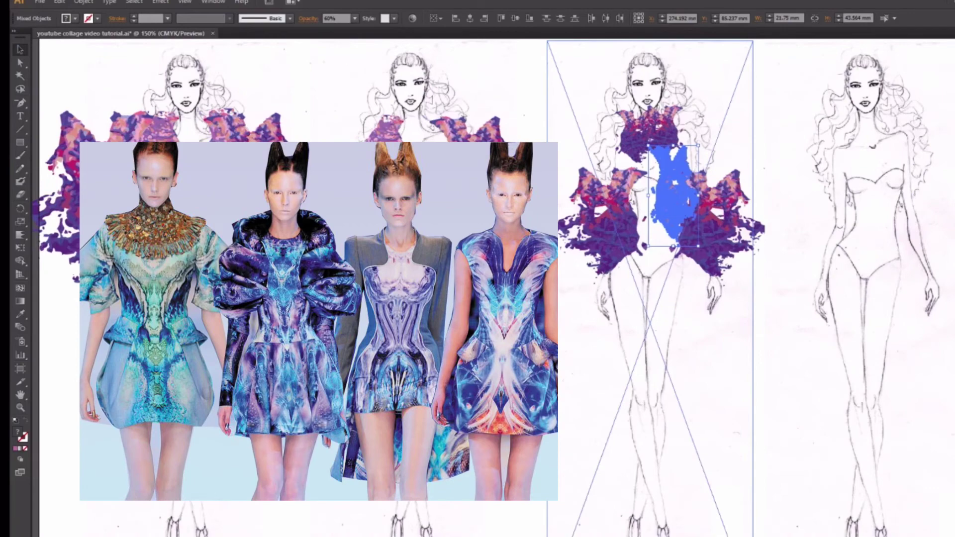
Duplicate the translucent torso piece, mirror it and align it beside the original on the third figure's bodice.
key(ctrl+c)
key(ctrl+v)
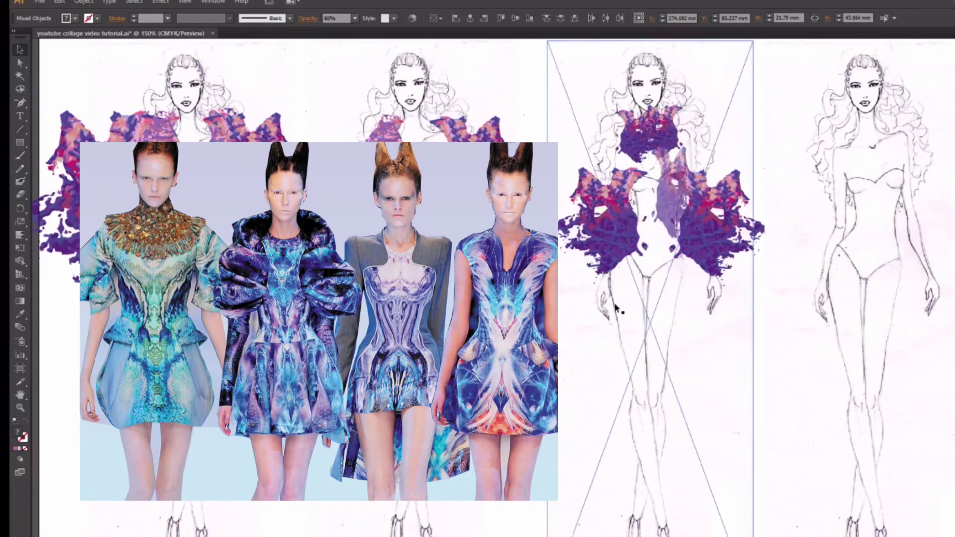
drag(557, 261, 668, 214)
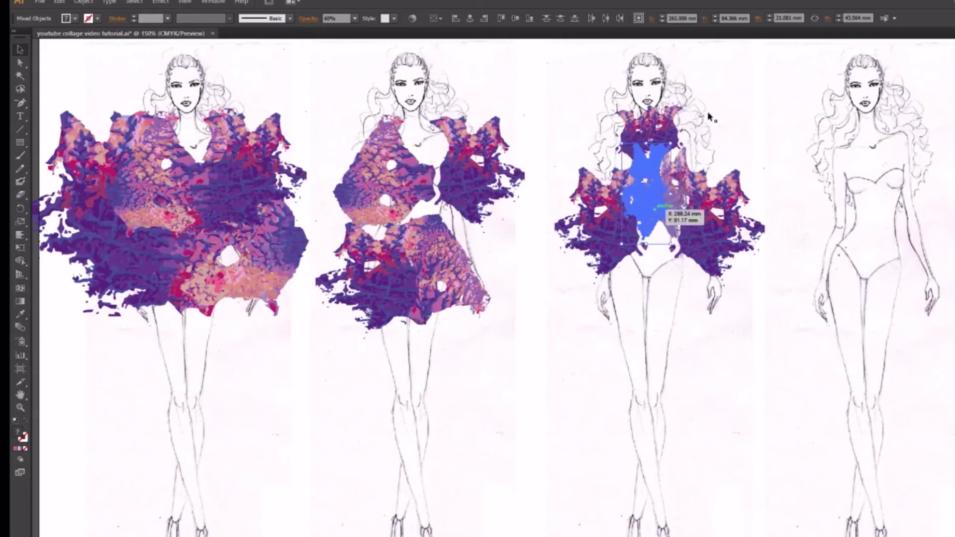
click(666, 211)
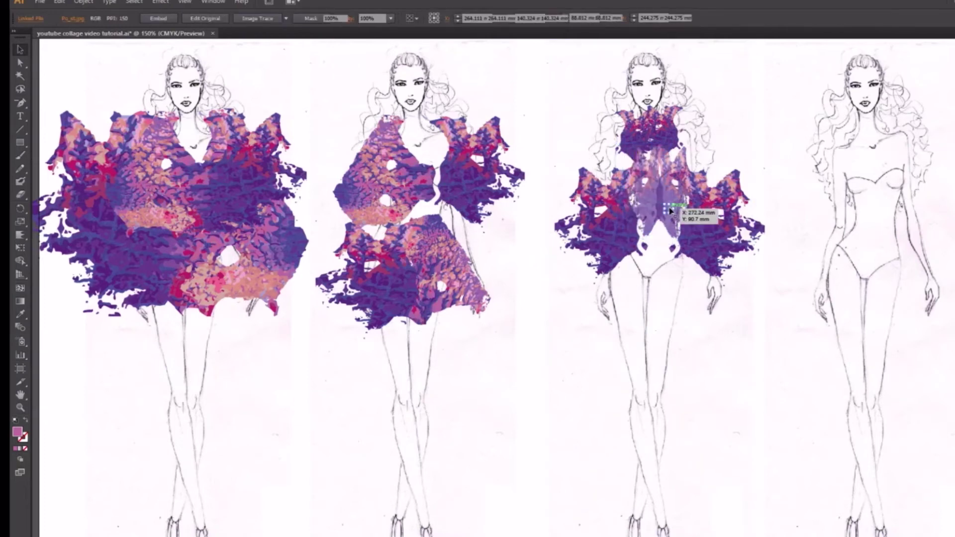
click(769, 349)
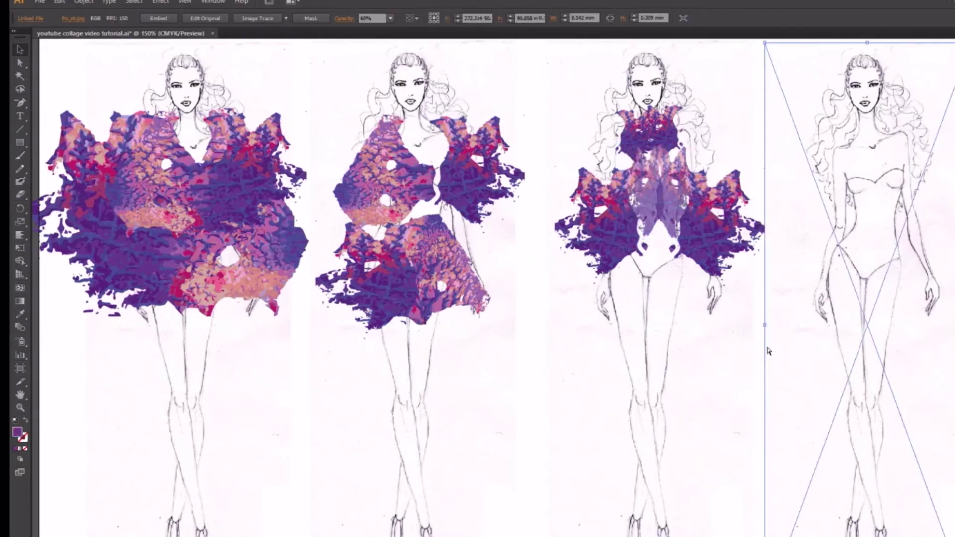
Paste the translucent torso piece and place it over the fourth figure's torso.
key(ctrl+minus)
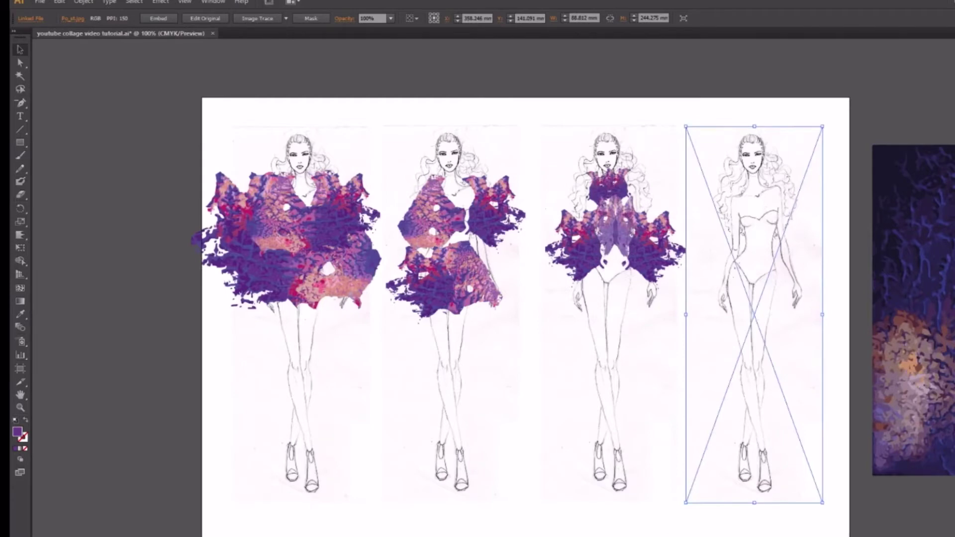
scroll(566, 316, right, 3)
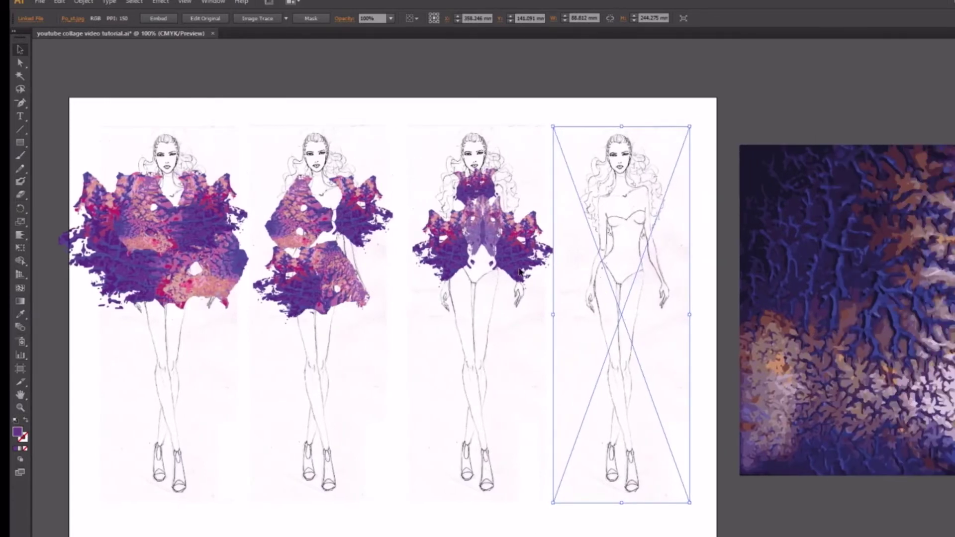
click(701, 130)
click(673, 166)
key(ctrl+v)
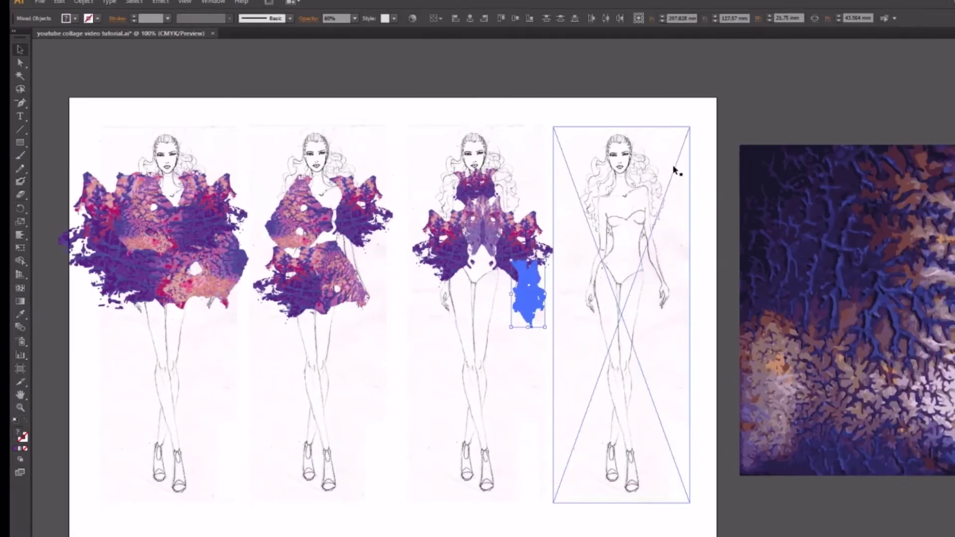
click(544, 310)
drag(535, 301, 629, 246)
drag(558, 294, 559, 295)
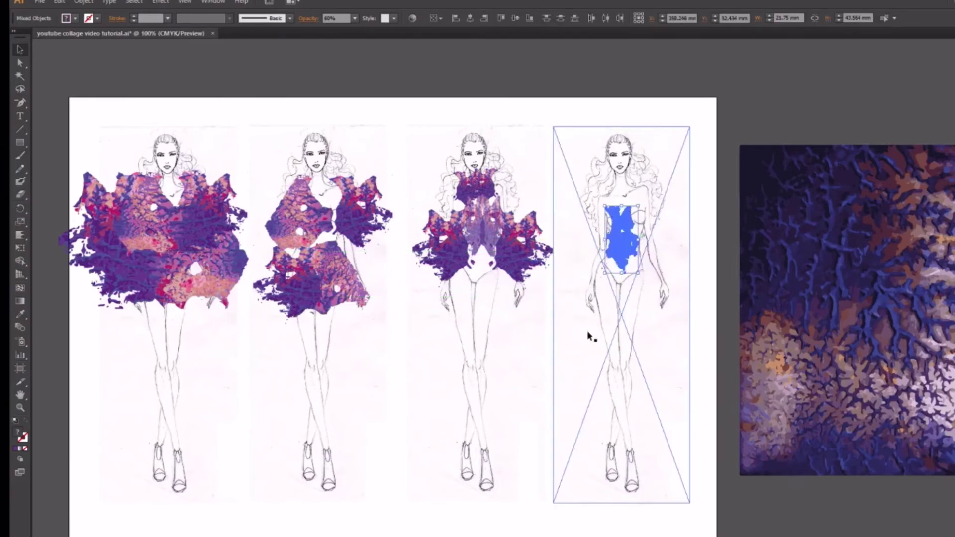
click(720, 249)
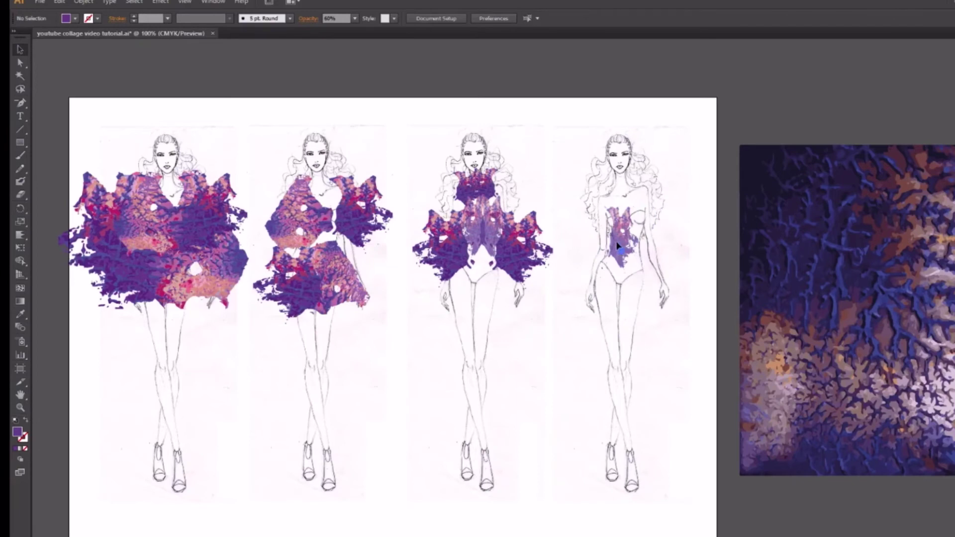
mouse_move(616, 234)
mouse_down()
mouse_move(602, 249)
mouse_move(613, 237)
mouse_up()
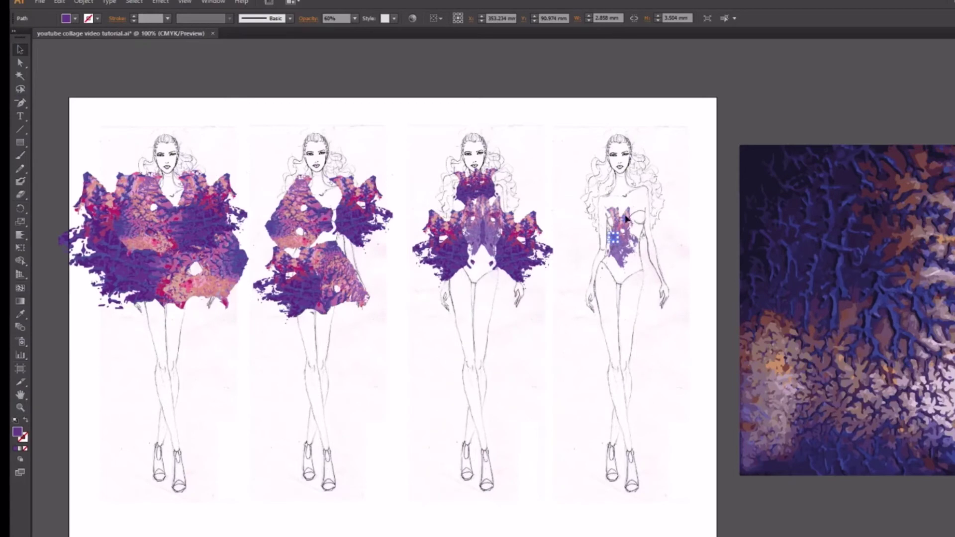
drag(612, 211, 641, 237)
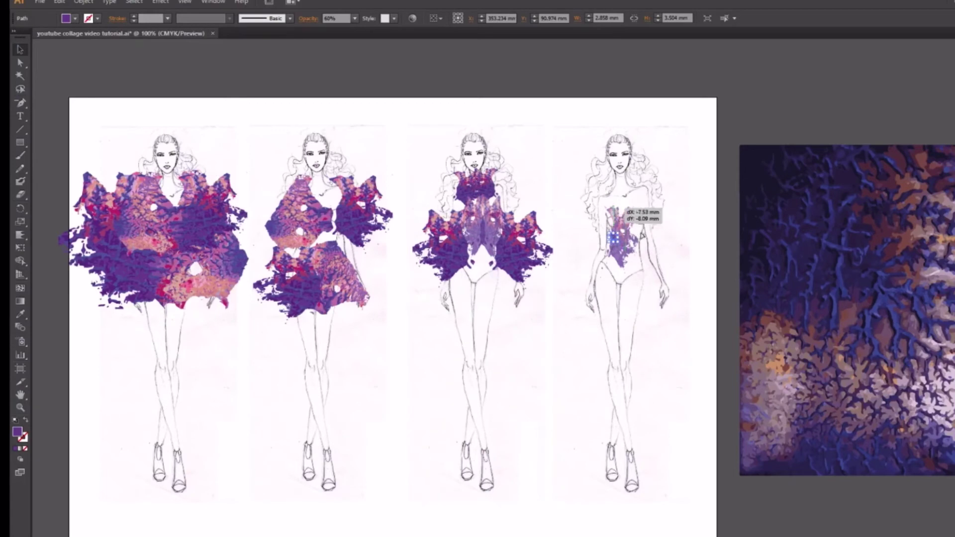
click(725, 147)
Lasso the whole translucent piece on the fourth figure and enlarge it over the torso to about 34 × 54 mm.
key(ctrl+=)
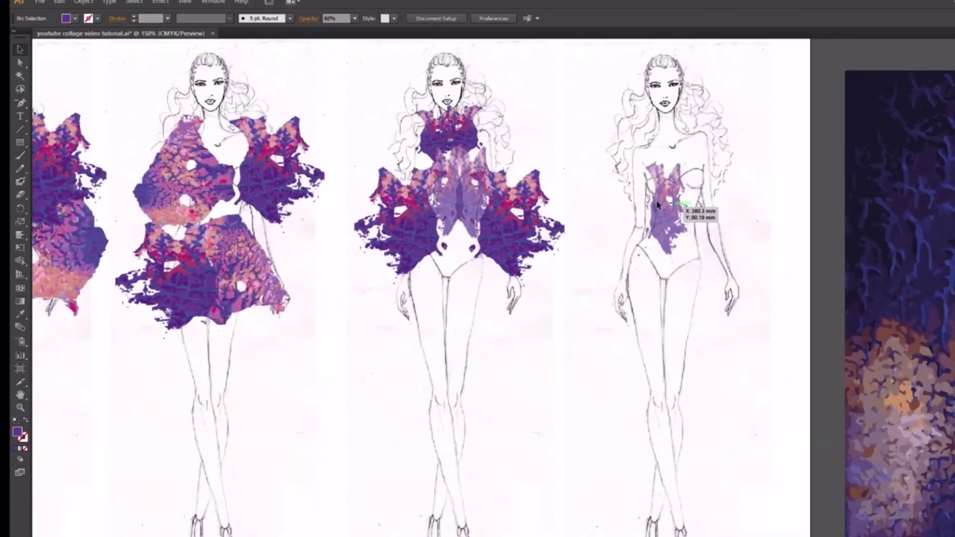
click(20, 89)
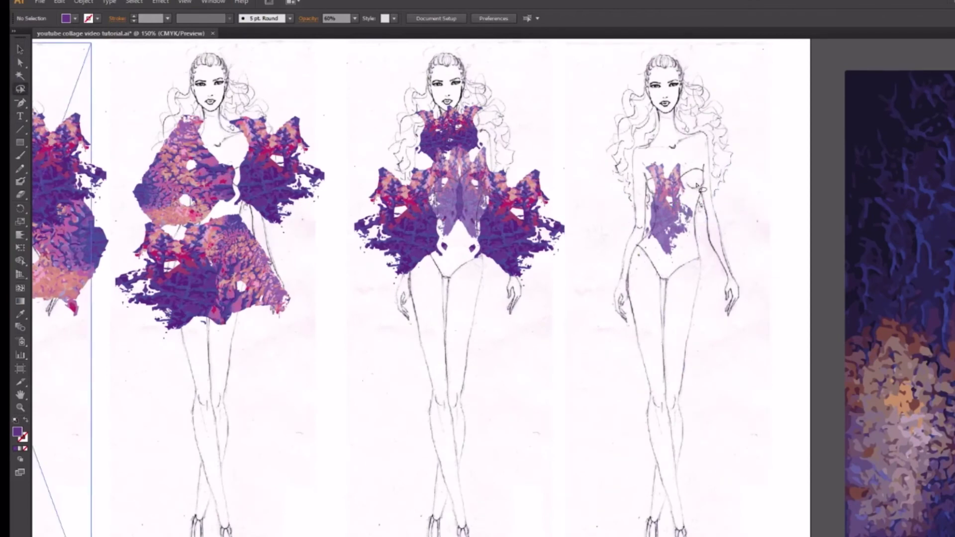
mouse_move(669, 151)
mouse_down()
mouse_move(716, 199)
mouse_move(671, 150)
mouse_up()
key(v)
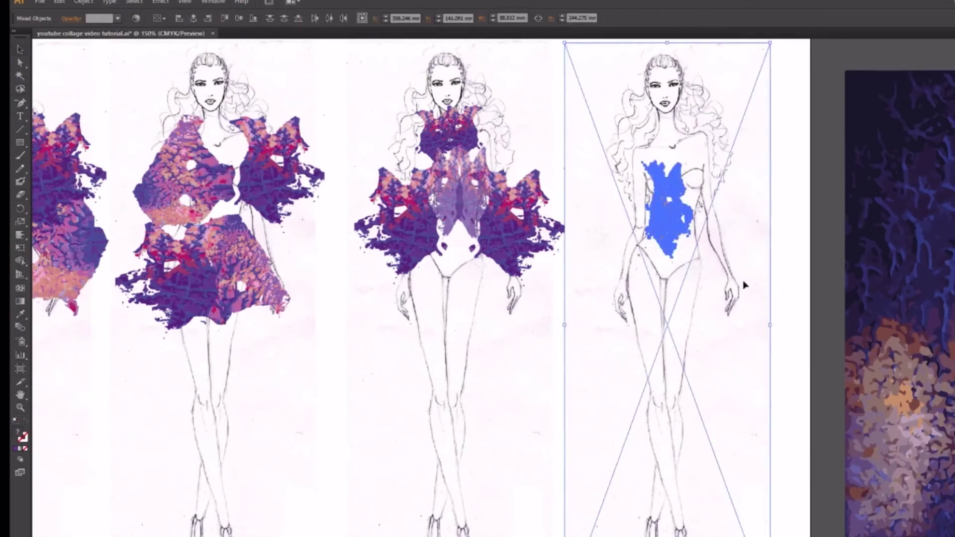
click(670, 229)
drag(671, 229, 705, 259)
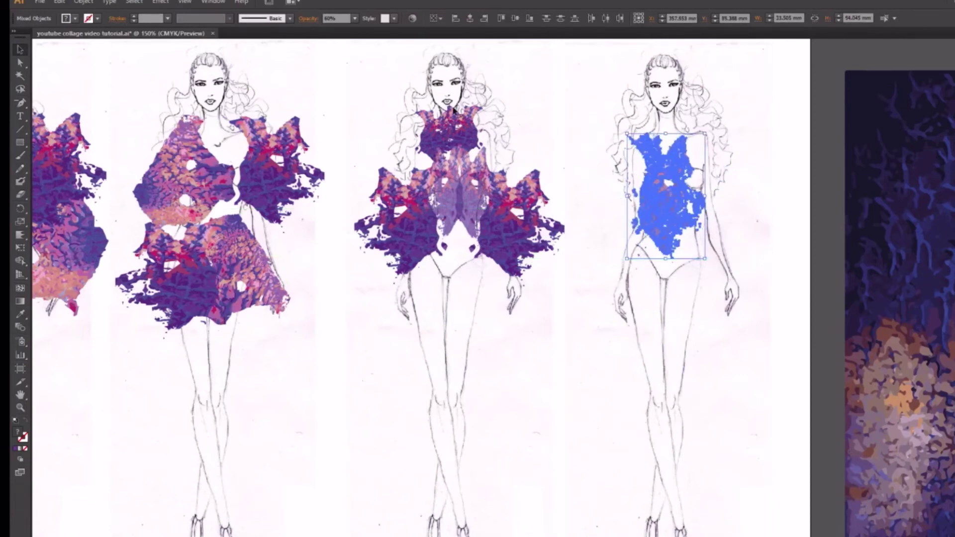
Paste another translucent piece over the fourth figure's hips, enlarge it to about 46 × 75 mm, recolour it blue and set 80% opacity.
key(ctrl)
key(ctrl+v)
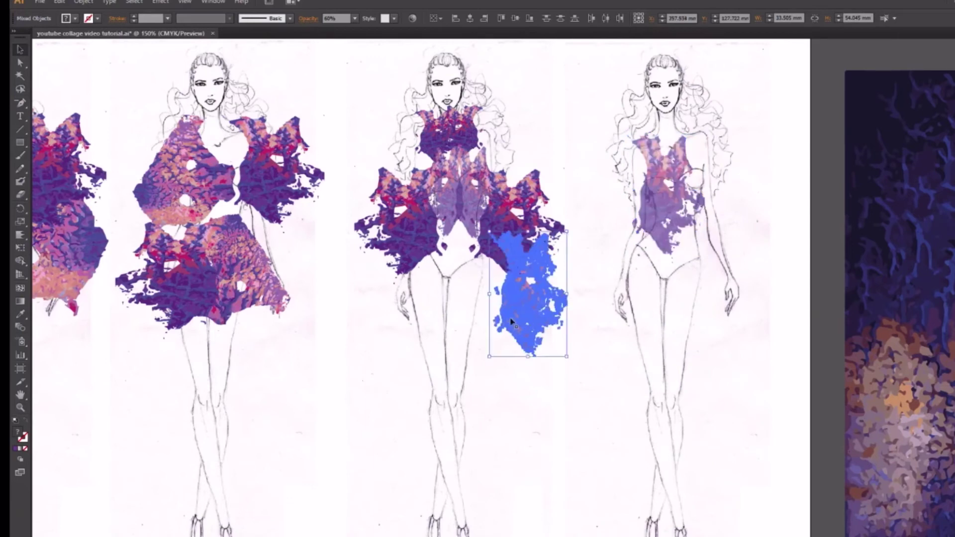
drag(519, 320, 738, 365)
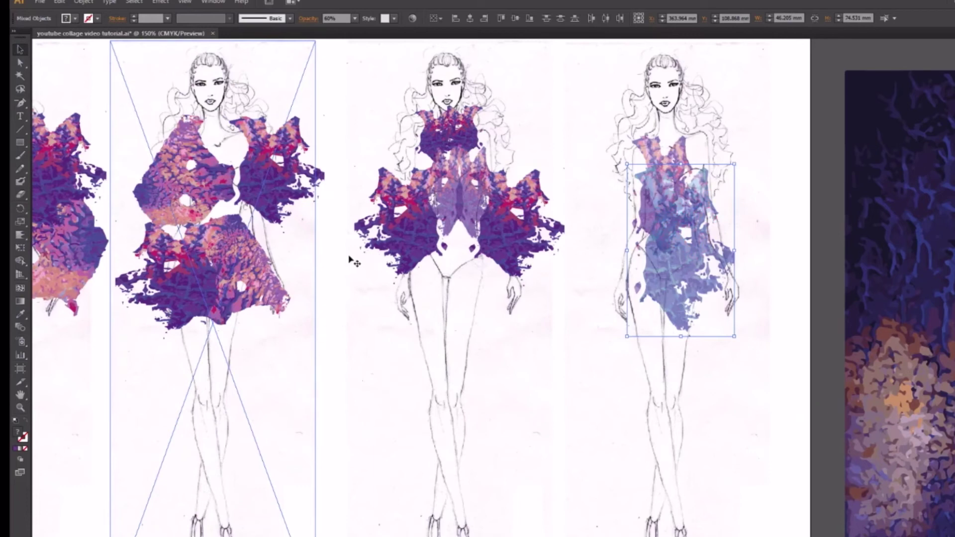
click(354, 19)
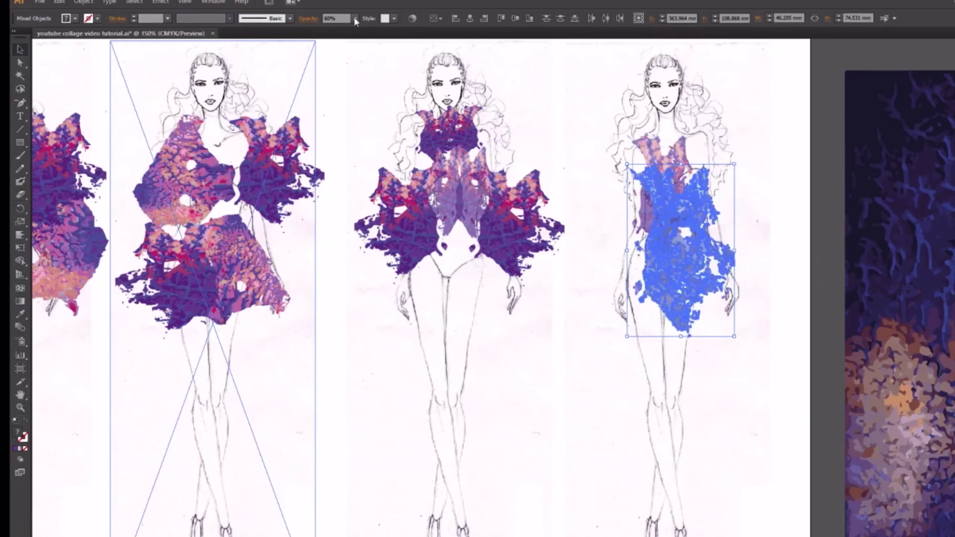
click(836, 75)
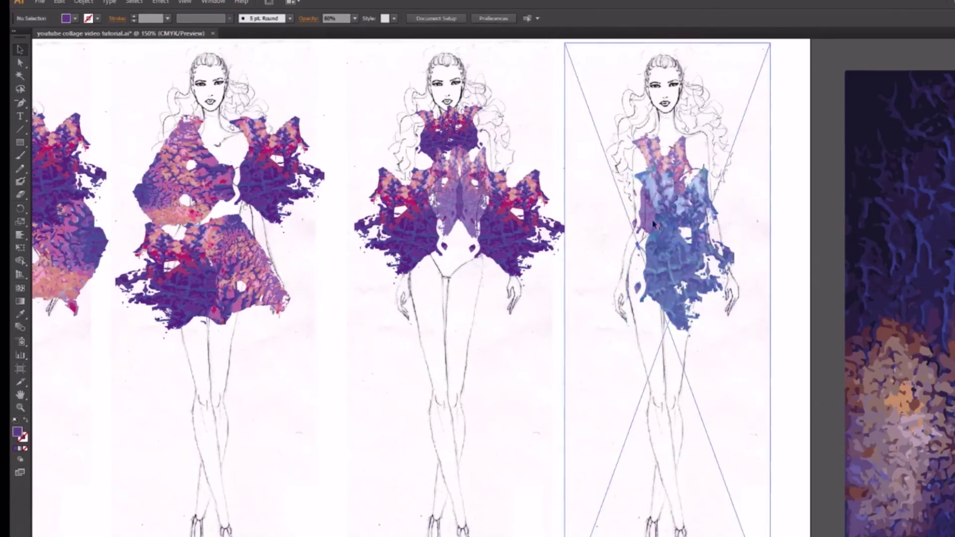
Convert the traced texture image beside the artboard to grayscale.
scroll(727, 250, up, 2)
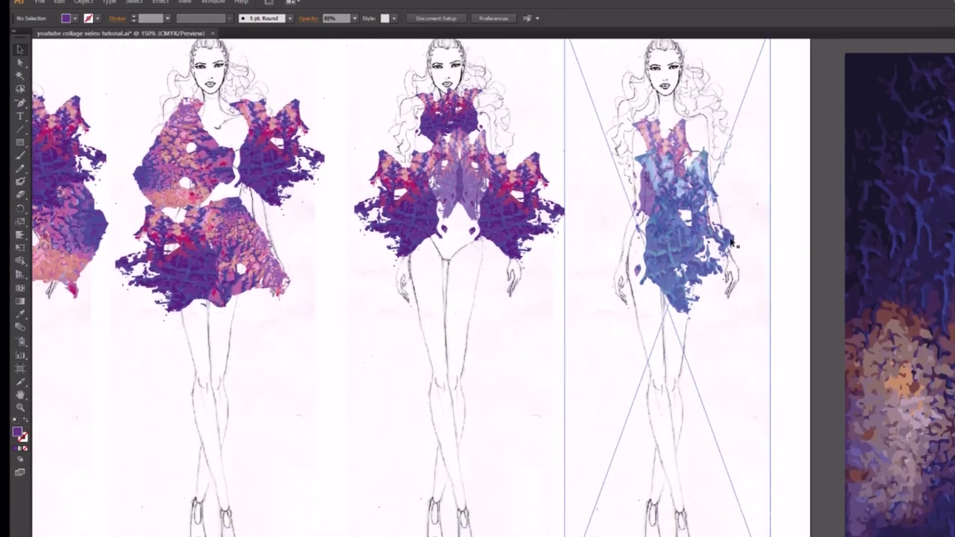
scroll(728, 250, down, 1)
key(ctrl+minus)
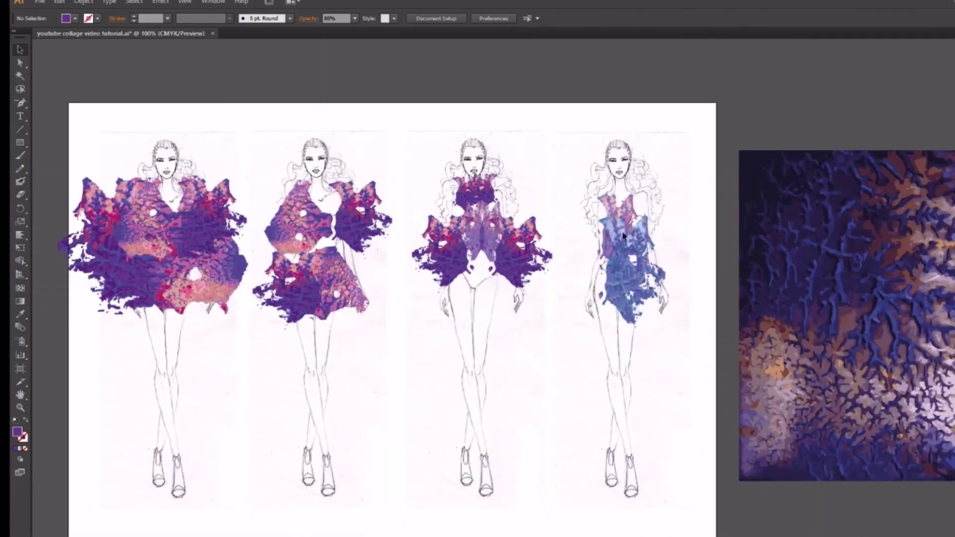
scroll(647, 224, down, 3)
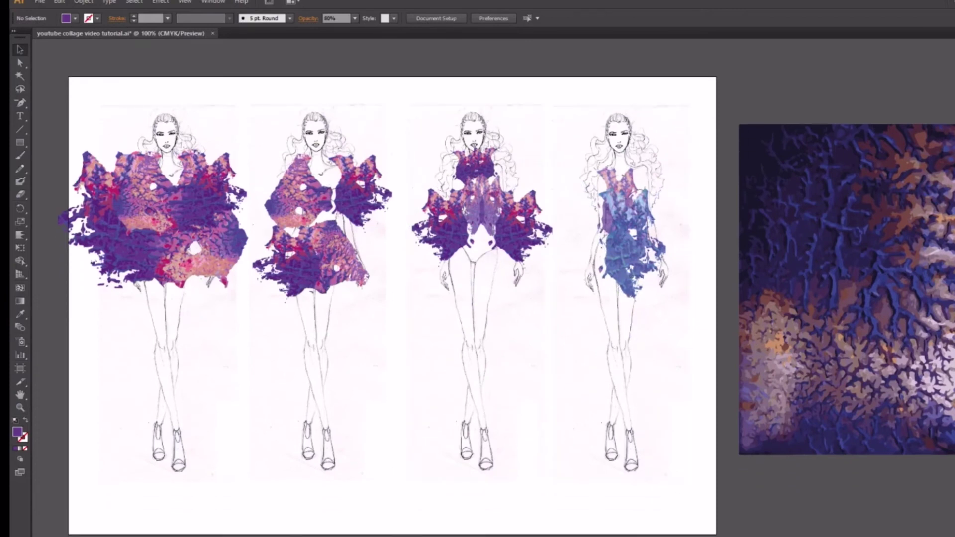
scroll(493, 287, left, 10)
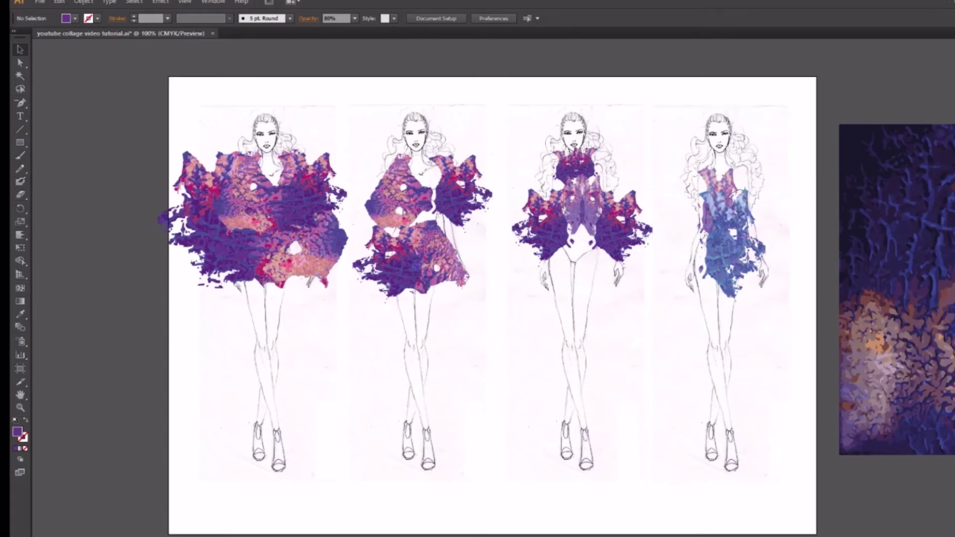
scroll(732, 266, right, 4)
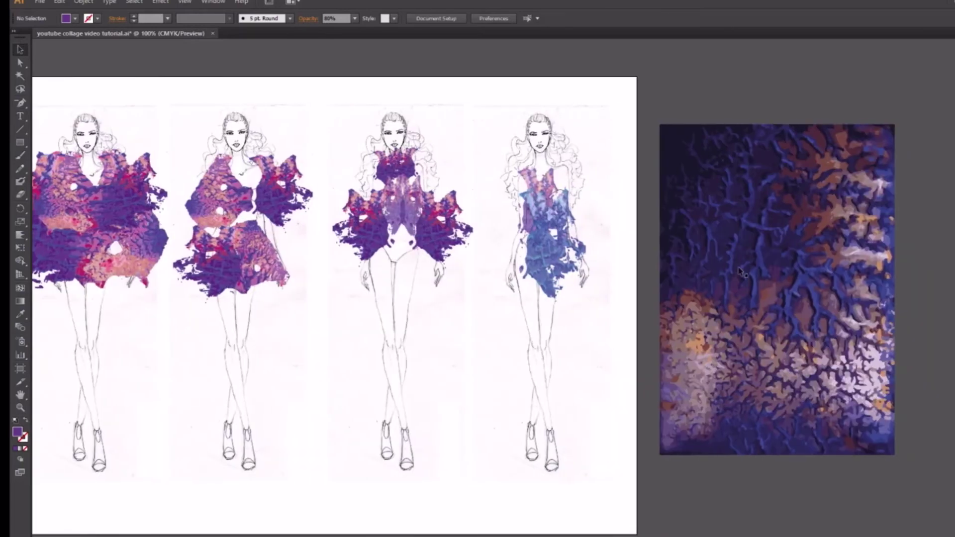
click(732, 266)
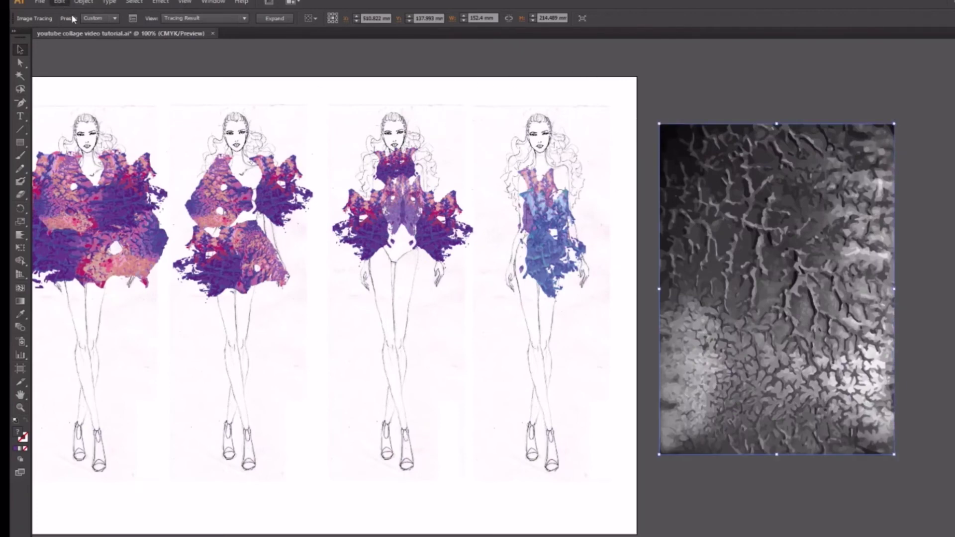
click(685, 112)
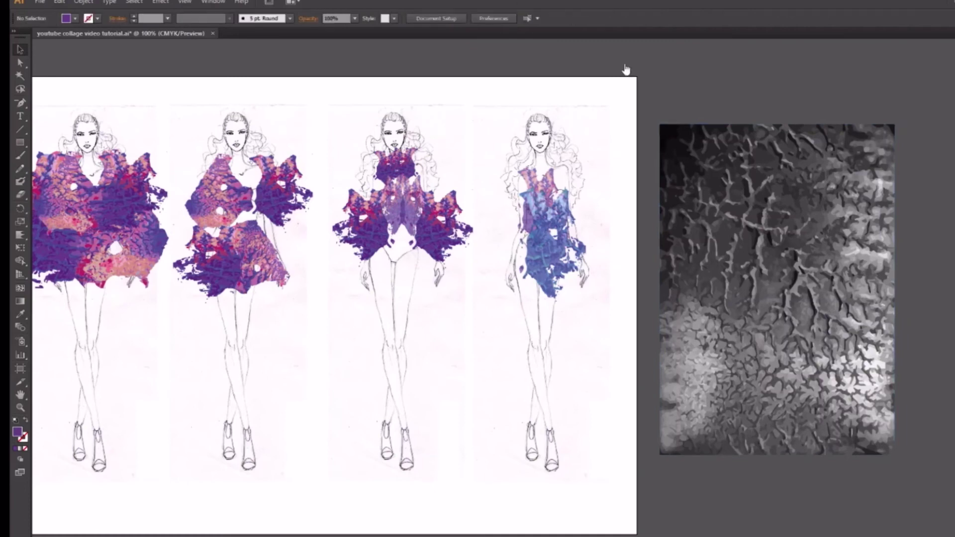
Draw an empty text frame about 83 × 189 mm on the pasteboard beside the first figure.
scroll(706, 508, left, 4)
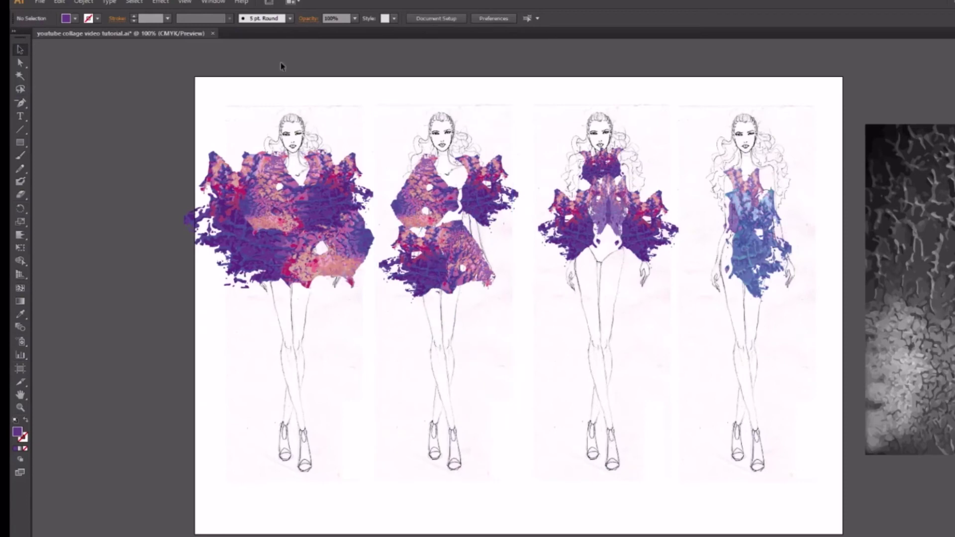
click(20, 116)
drag(51, 104, 179, 396)
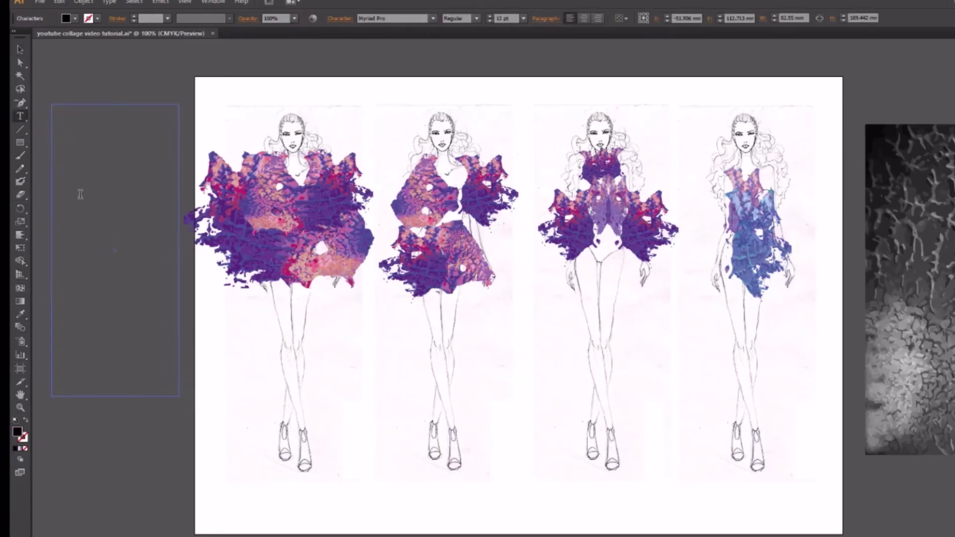
click(20, 49)
click(173, 126)
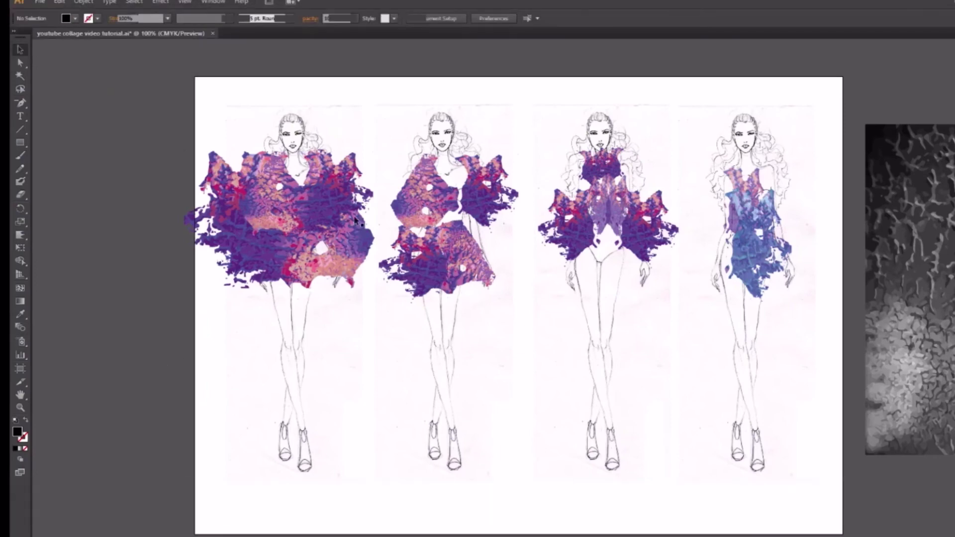
Paste the "Collage experiments" example sheet and enlarge it over the figures to about 383 × 275 mm.
key(ctrl+v)
drag(361, 175, 233, 82)
drag(695, 414, 824, 507)
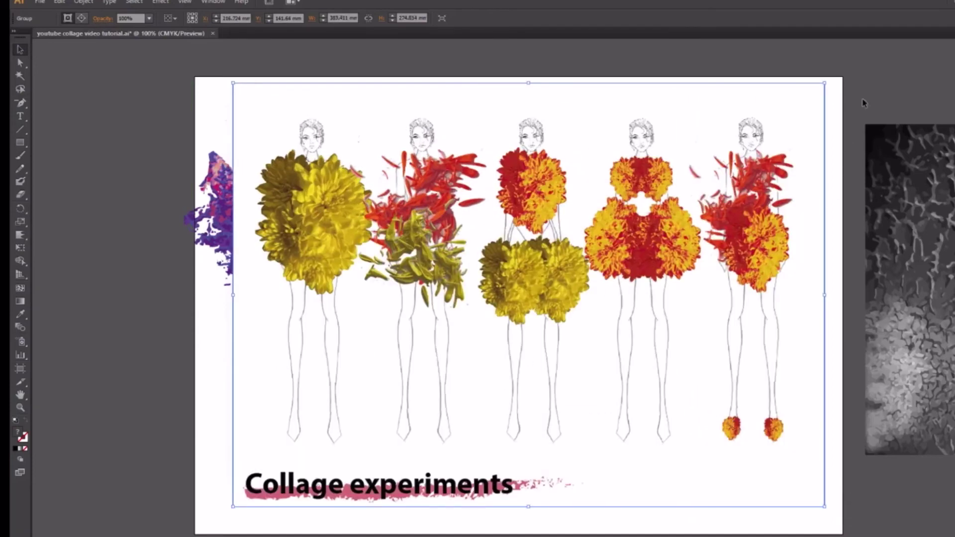
click(853, 117)
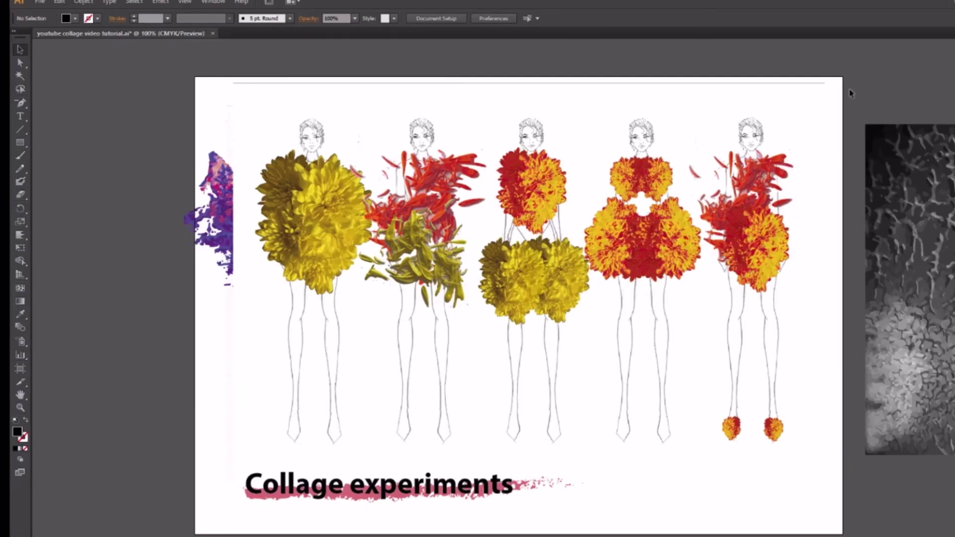
Shrink the "Collage experiments" sheet to about 261 × 187 mm and place it in the artboard's lower right area.
drag(395, 397, 489, 364)
drag(921, 54, 730, 186)
drag(616, 336, 783, 383)
drag(836, 441, 836, 443)
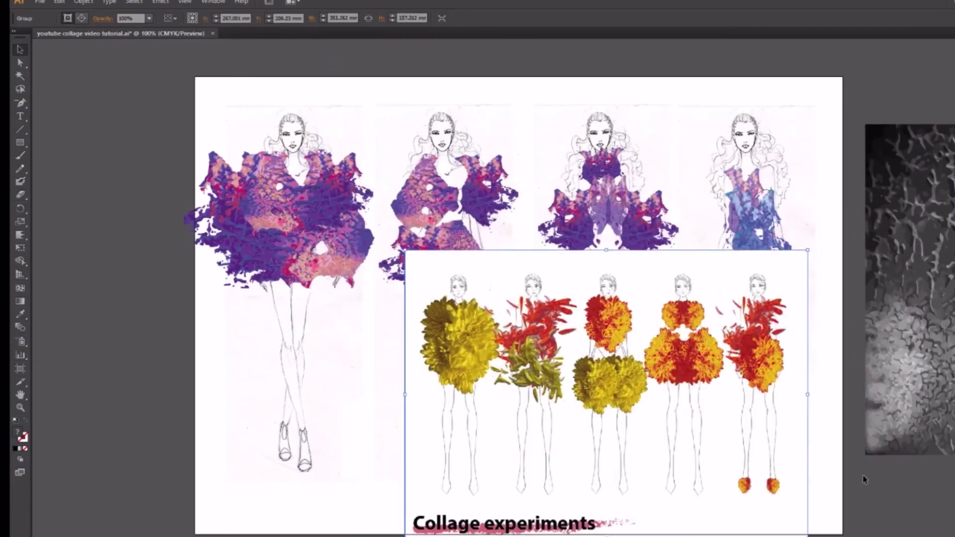
click(853, 443)
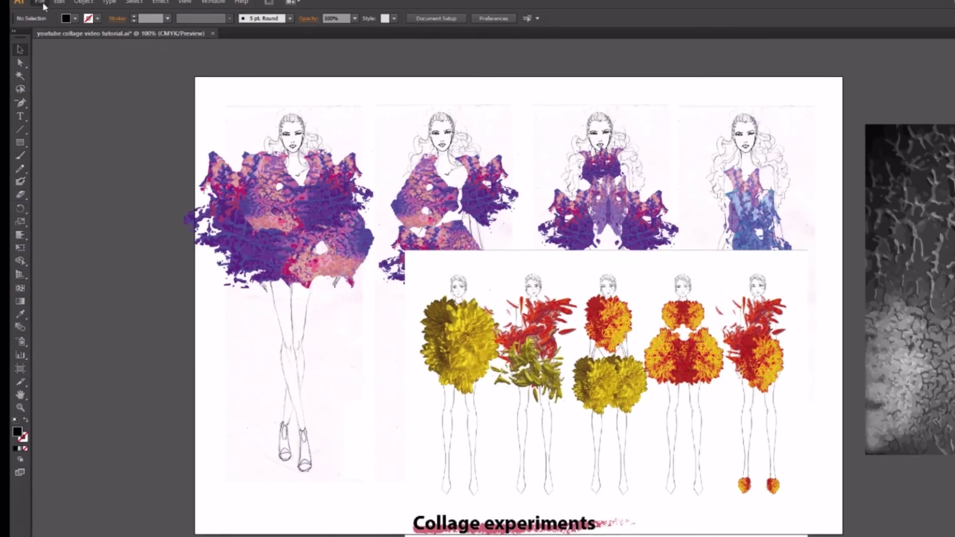